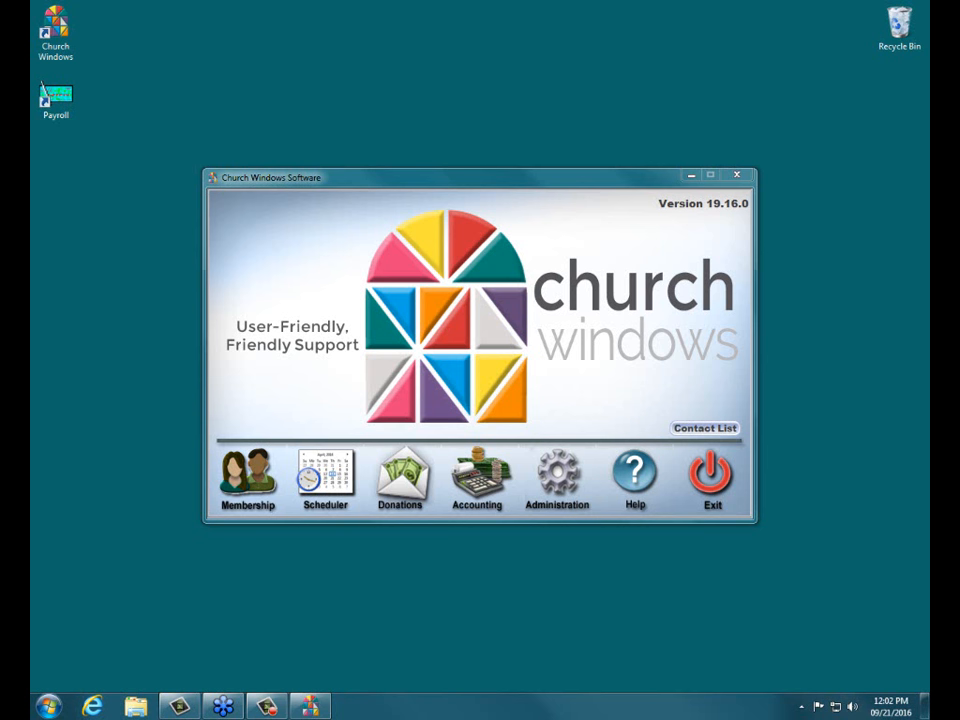
# Step: Open the Enter Donations form in the Donations module
pyautogui.click(394, 489)
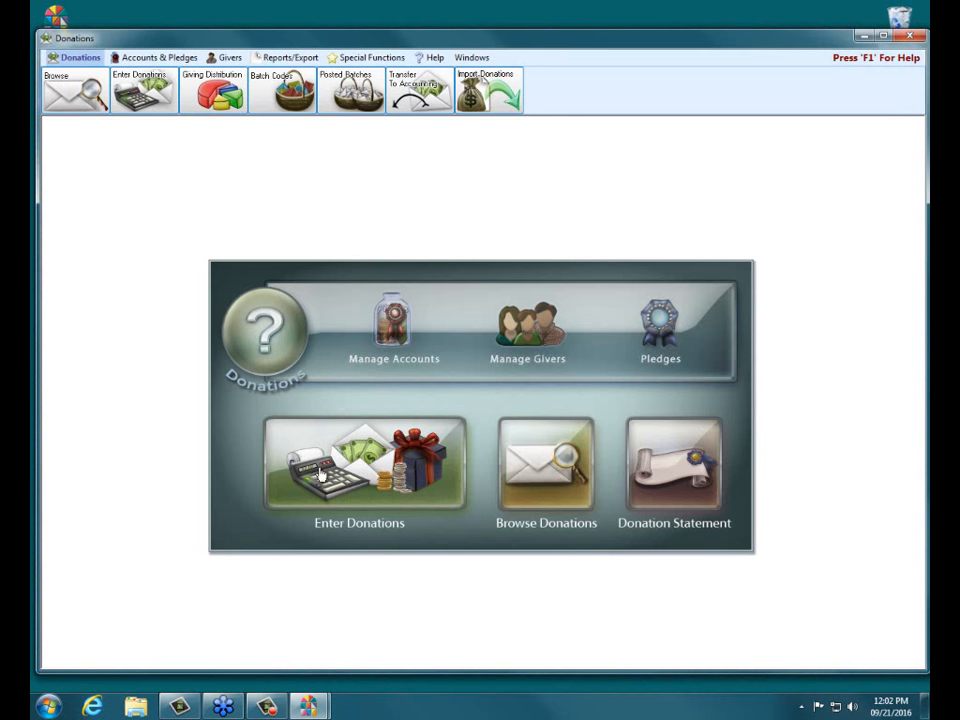
pyautogui.click(375, 464)
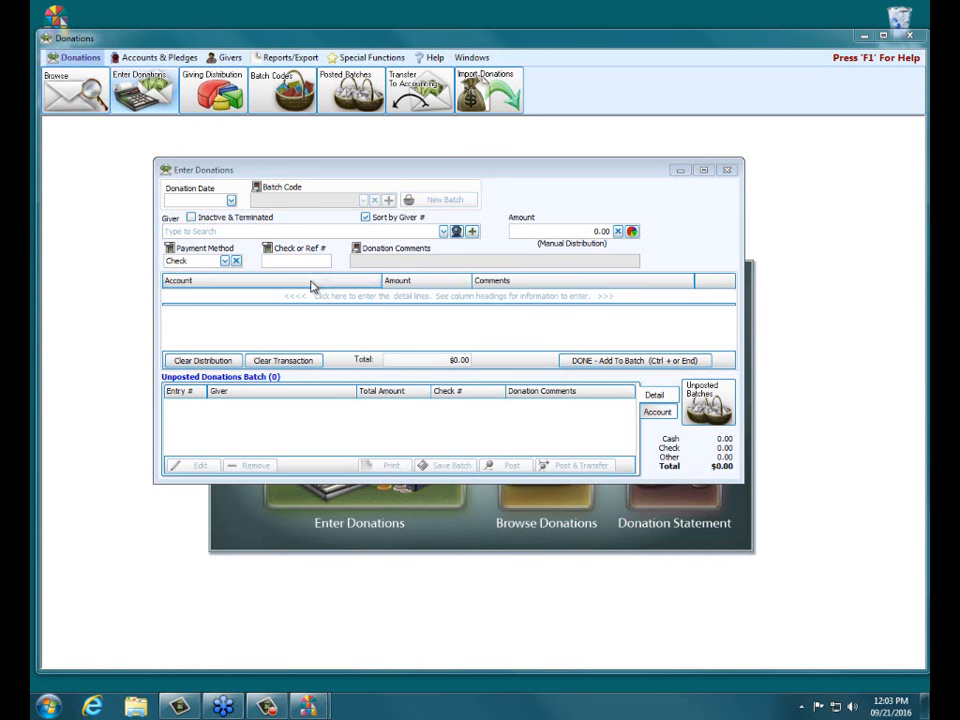
# Step: Toggle the Payment Method and Check or Ref # fields off and back on
pyautogui.click(171, 249)
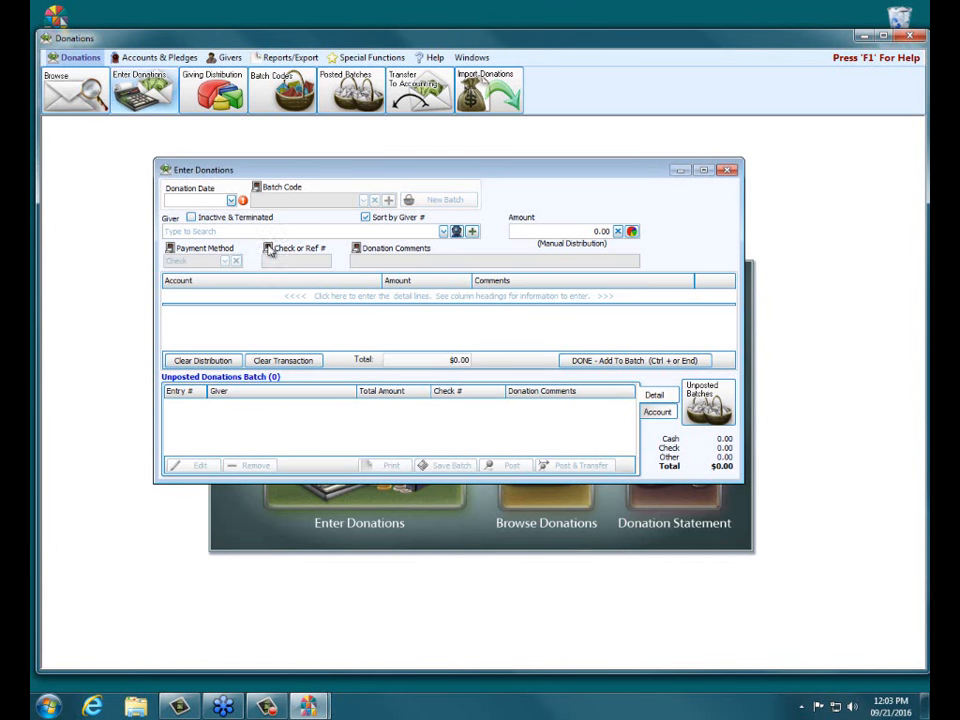
pyautogui.click(169, 249)
pyautogui.click(270, 249)
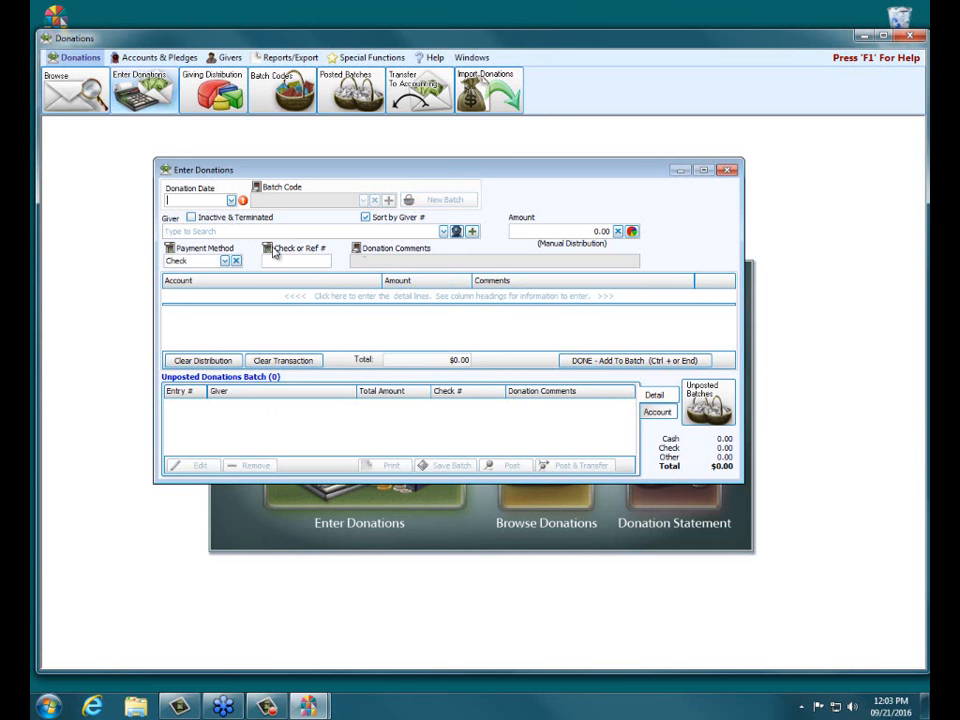
pyautogui.click(396, 252)
pyautogui.click(268, 249)
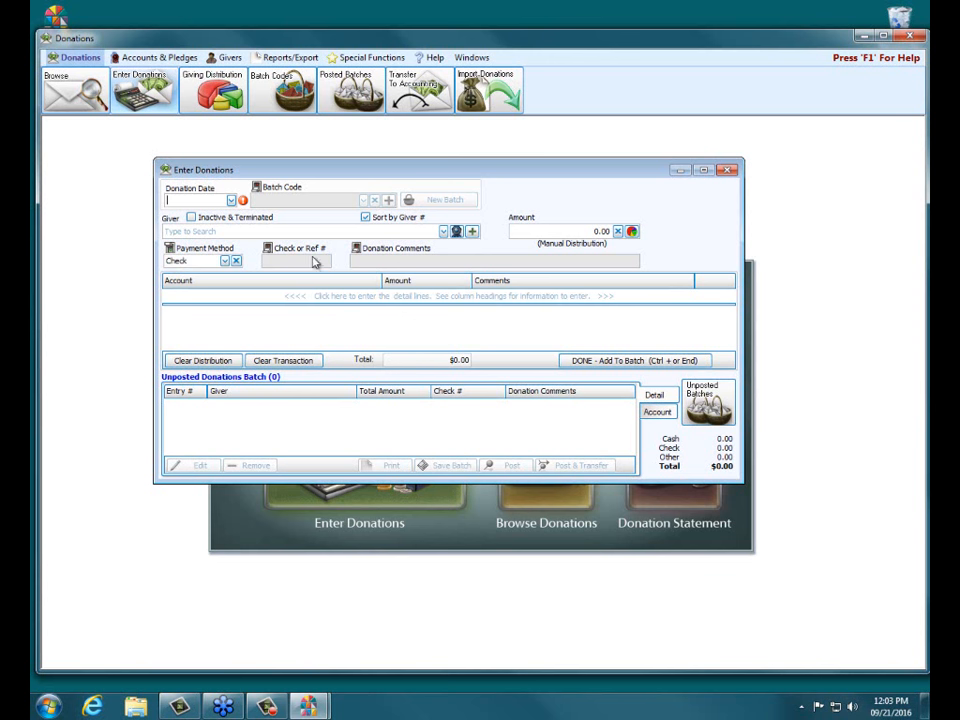
pyautogui.click(268, 250)
# Step: Enable the Donation Comments and Batch Code fields on the donation entry form
pyautogui.click(356, 249)
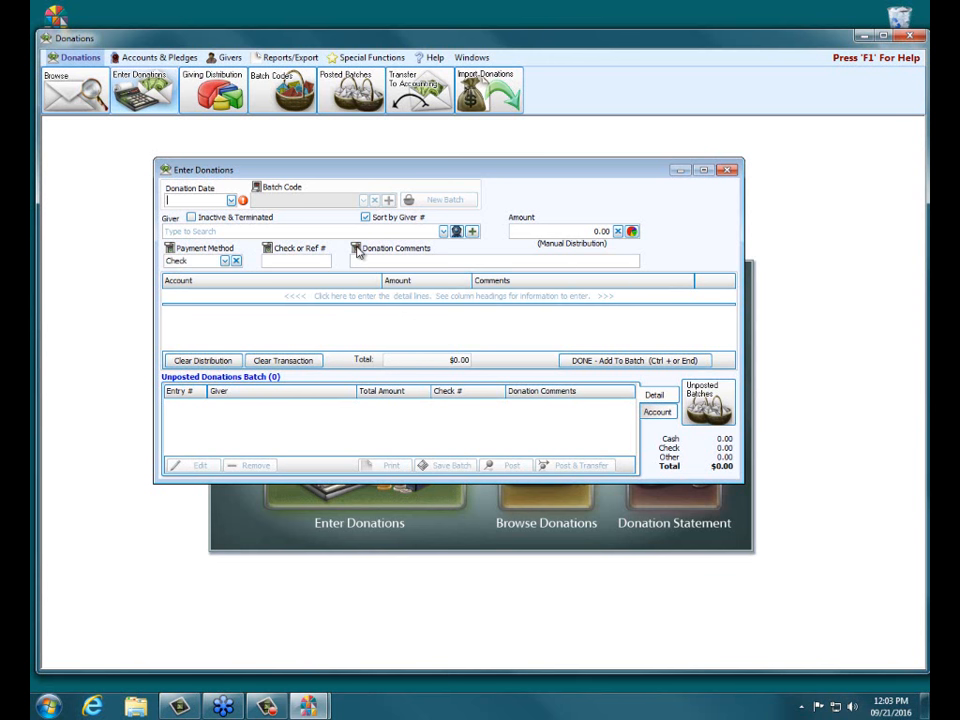
pyautogui.click(257, 188)
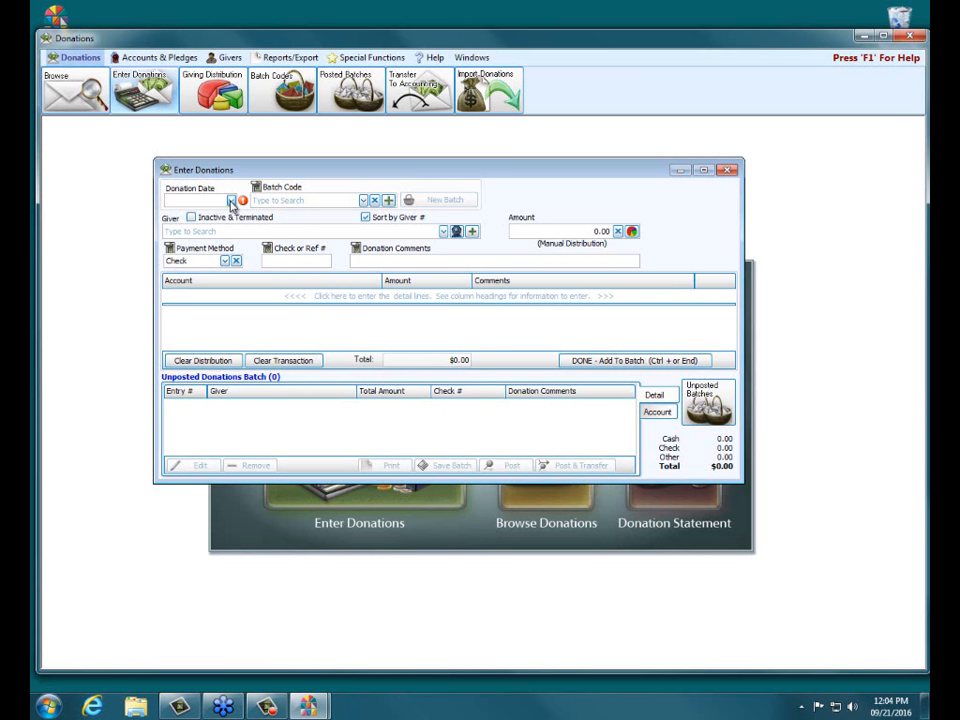
# Step: Pick September 18, 2016 from the calendar as the donation date and replace it with today's date
pyautogui.click(231, 201)
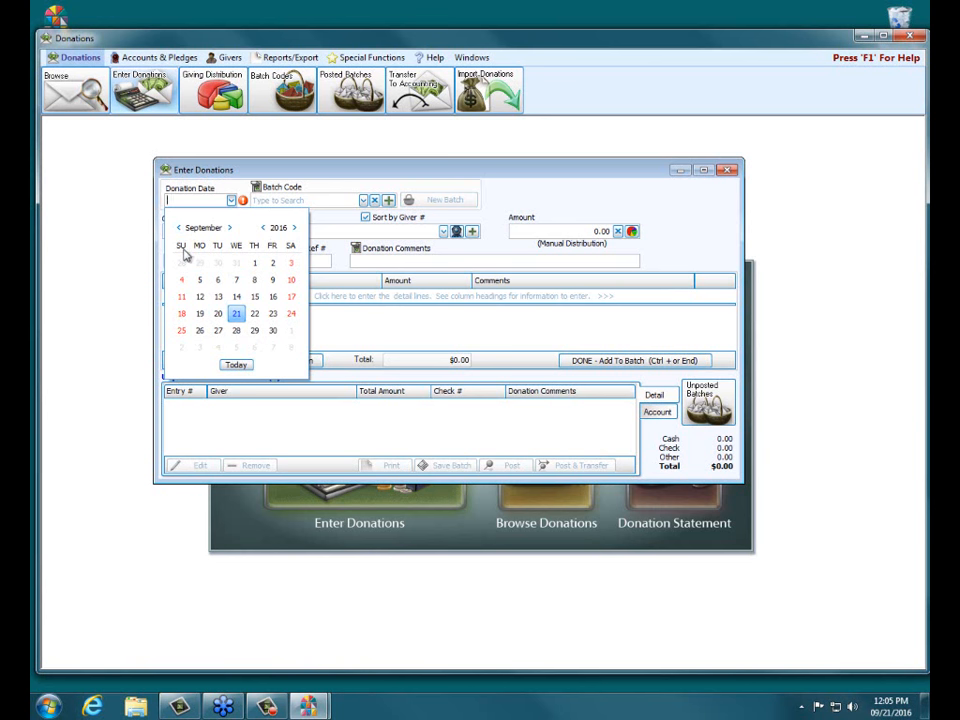
pyautogui.click(182, 315)
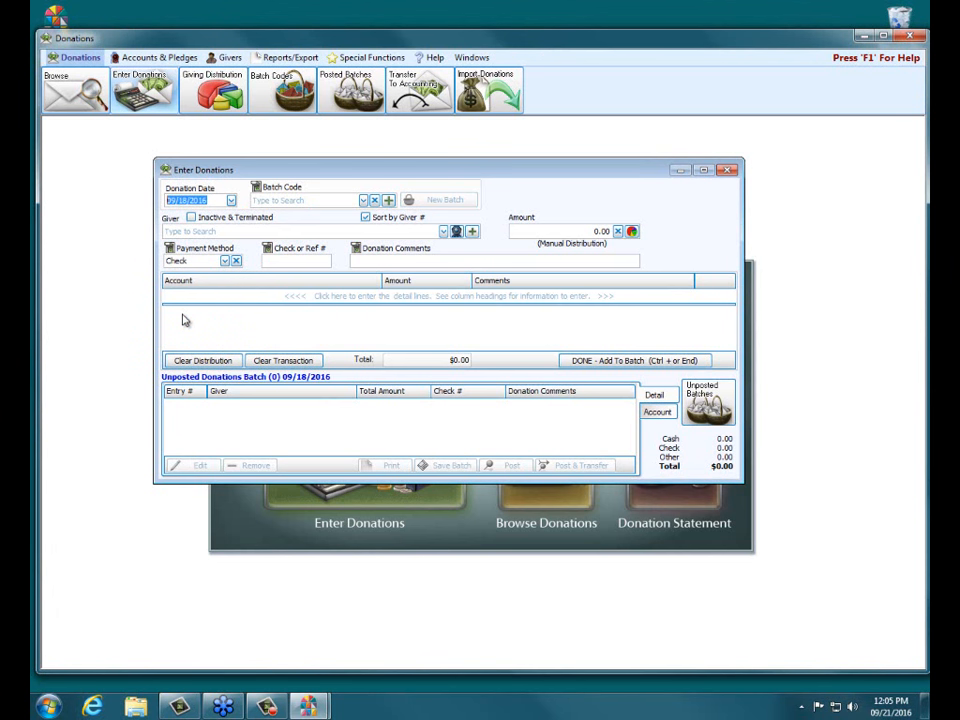
pyautogui.press('t')
# Step: Check the system calendar and set the donation date to 09/18/2016
pyautogui.click(905, 708)
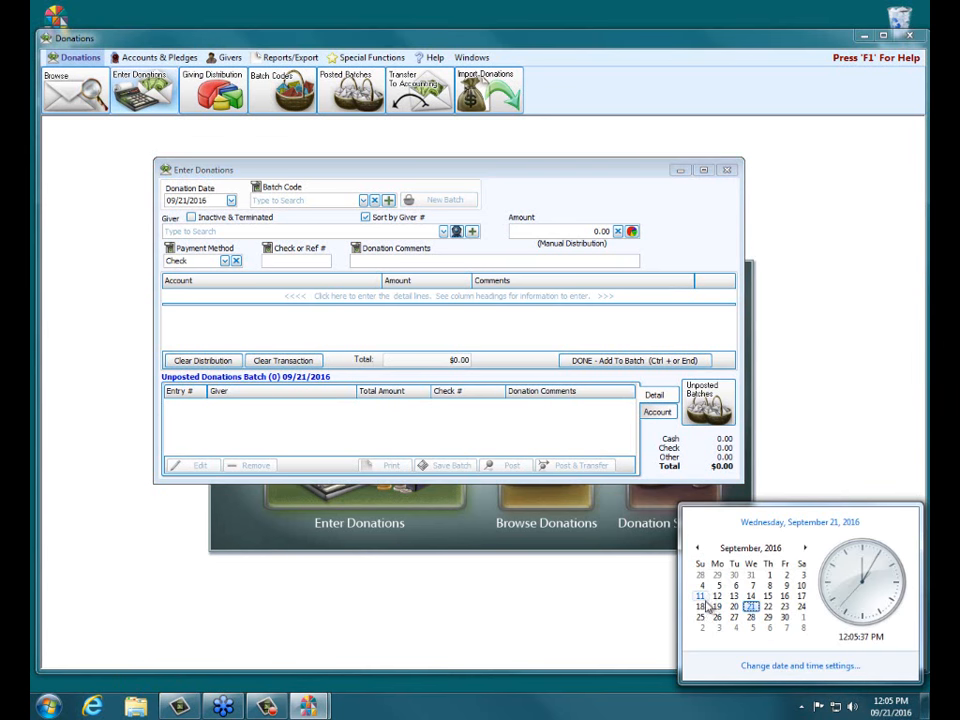
pyautogui.click(172, 203)
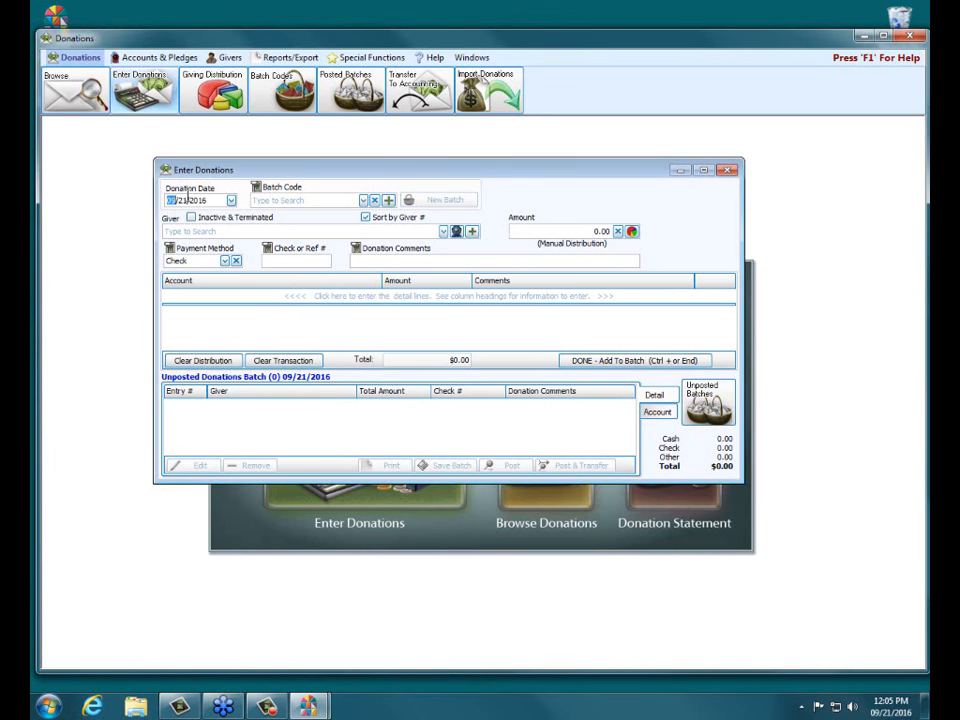
pyautogui.press('Right')
pyautogui.write('18')
pyautogui.press('Tab')
# Step: Try the EARLY - 9:00 Service batch code, clear it and disable the Batch Code field
pyautogui.click(363, 200)
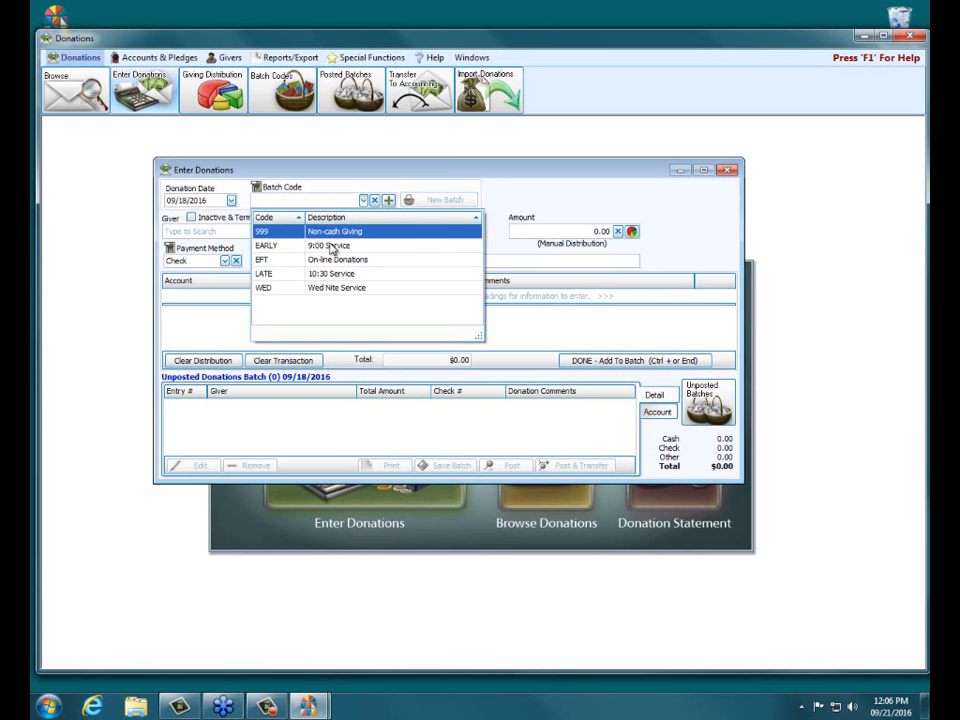
pyautogui.click(338, 248)
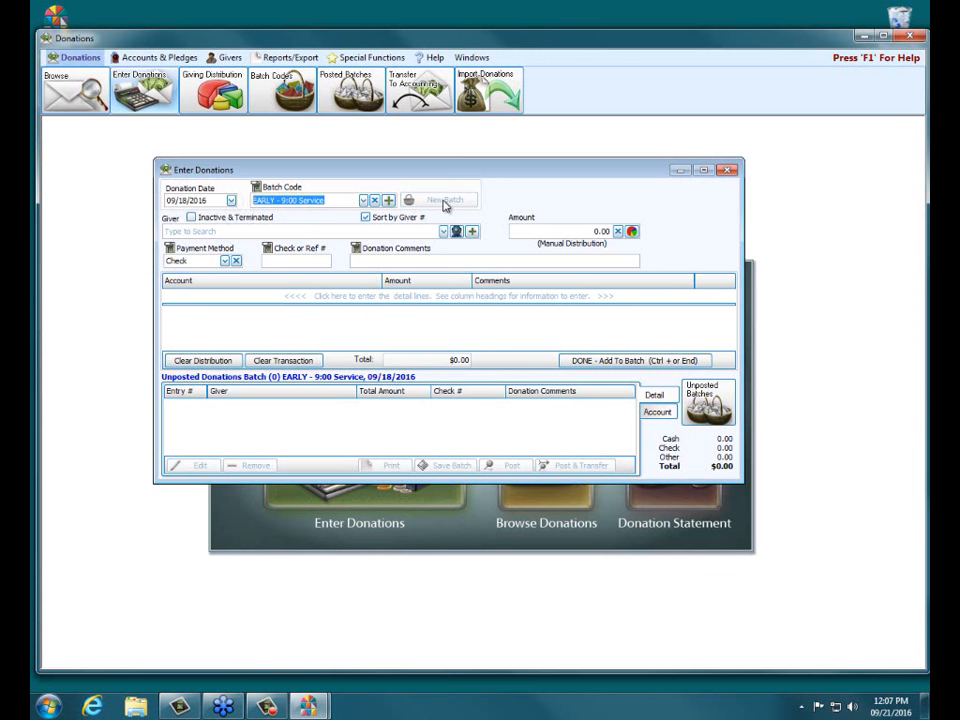
pyautogui.click(375, 200)
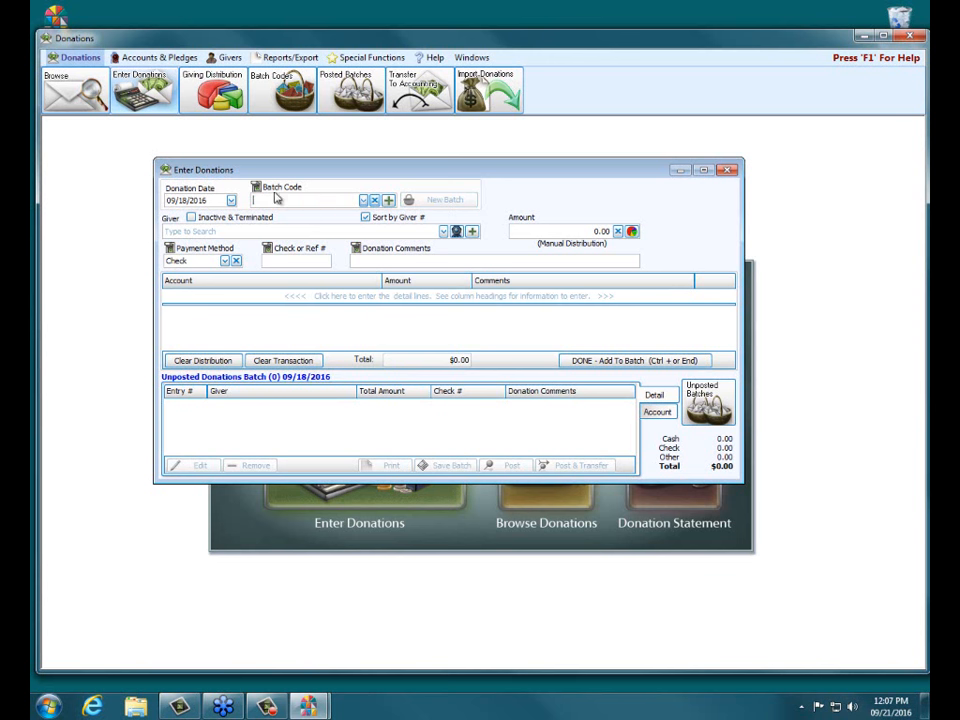
pyautogui.click(256, 187)
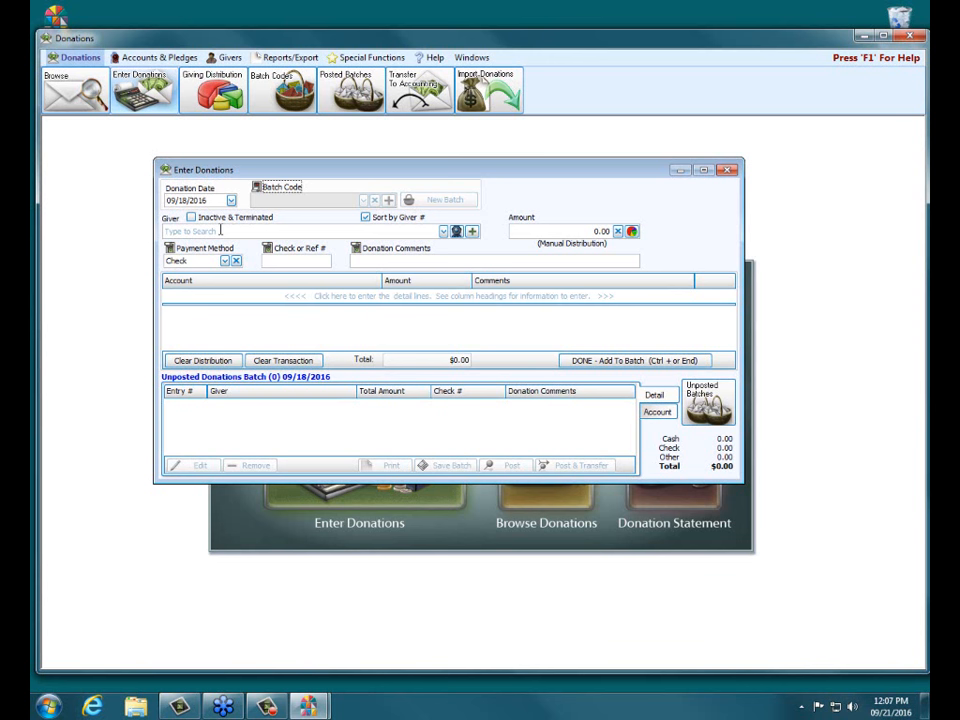
# Step: View the giver list with and without inactive and terminated givers included, leaving them excluded
pyautogui.click(444, 231)
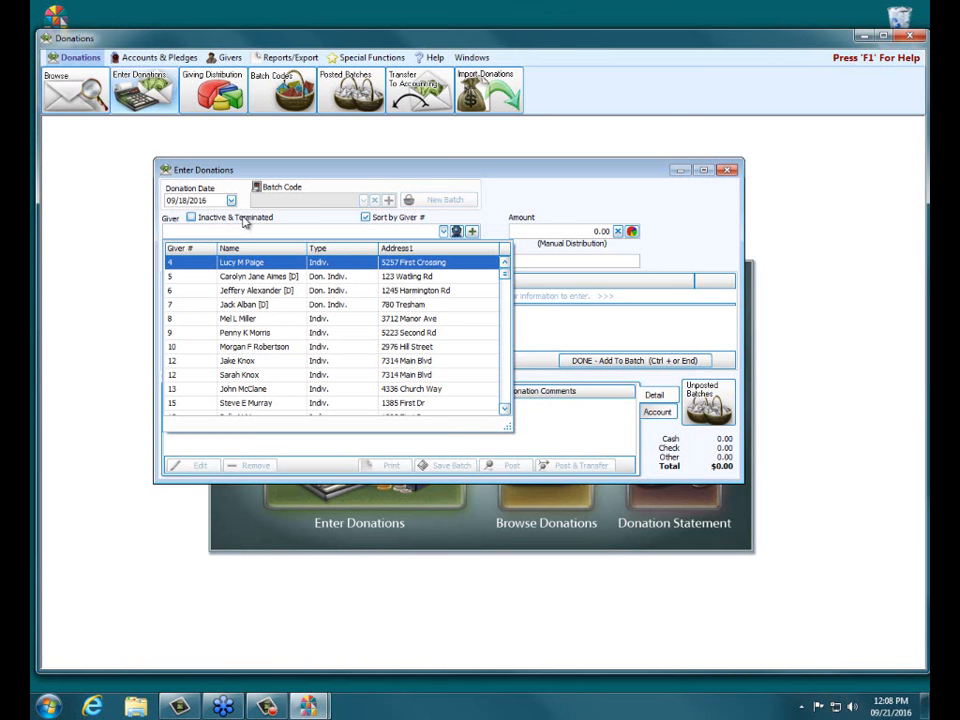
pyautogui.click(192, 219)
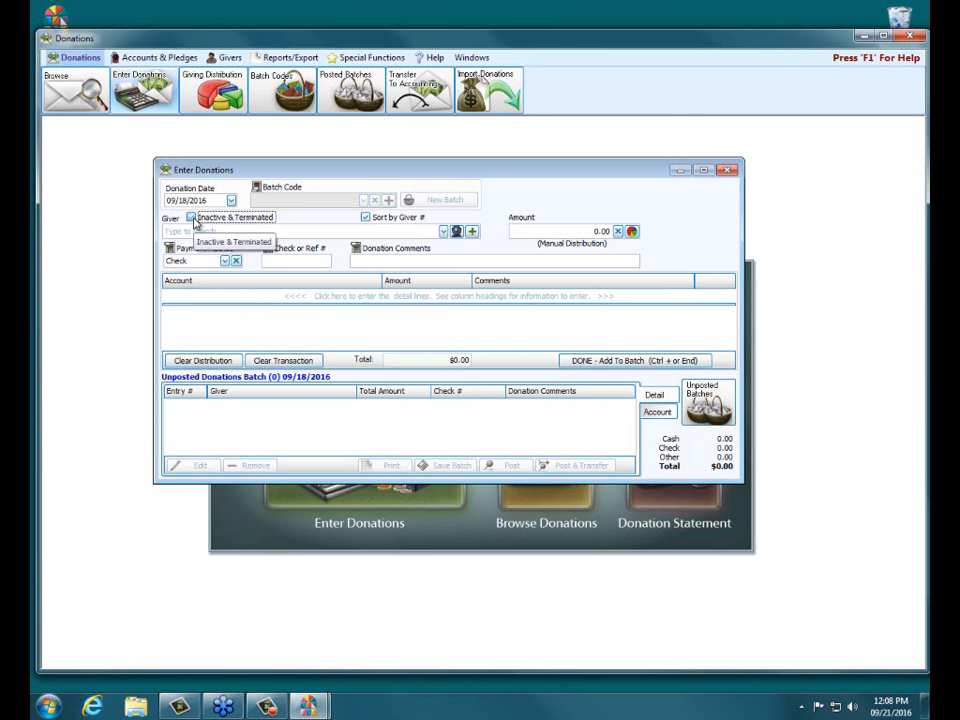
pyautogui.click(443, 231)
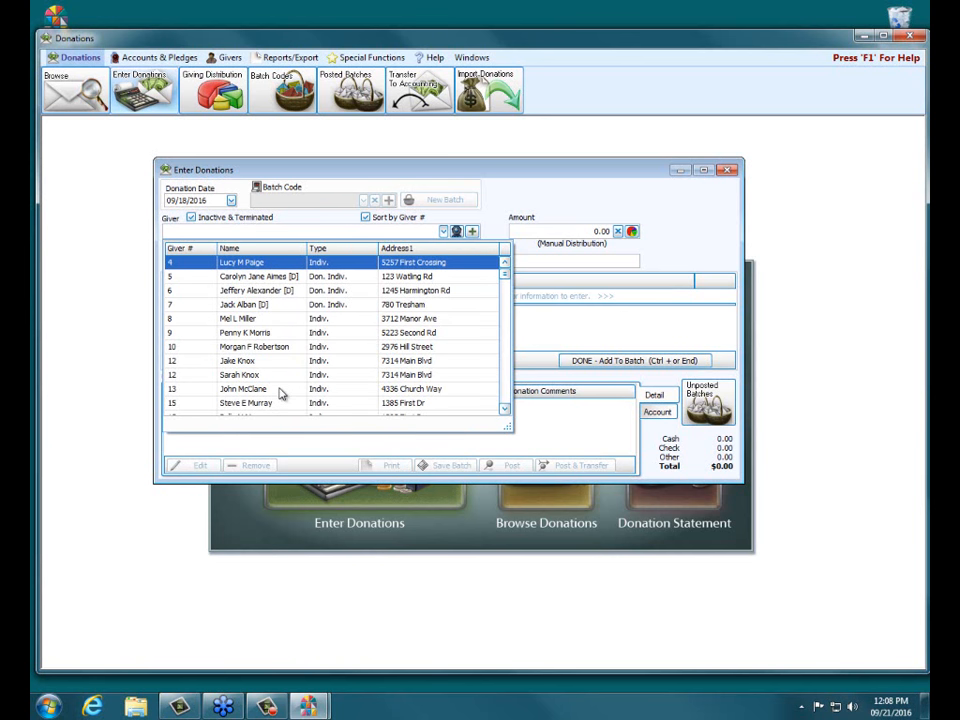
pyautogui.click(191, 217)
# Step: Turn off sorting by giver number, view the giver list in name order and try a search for 2
pyautogui.click(380, 221)
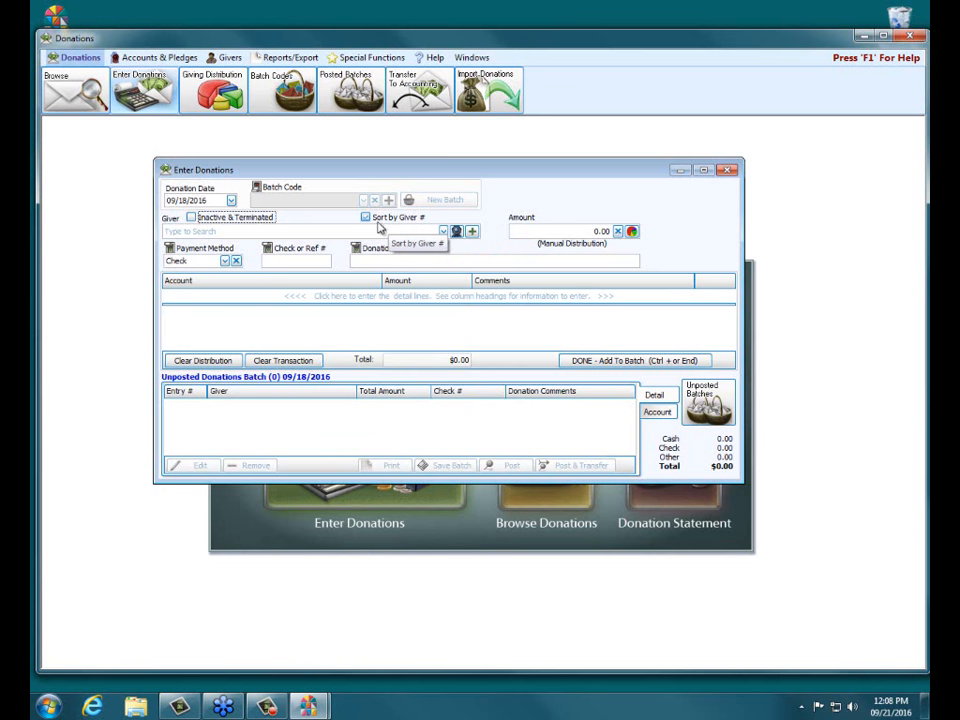
pyautogui.click(366, 218)
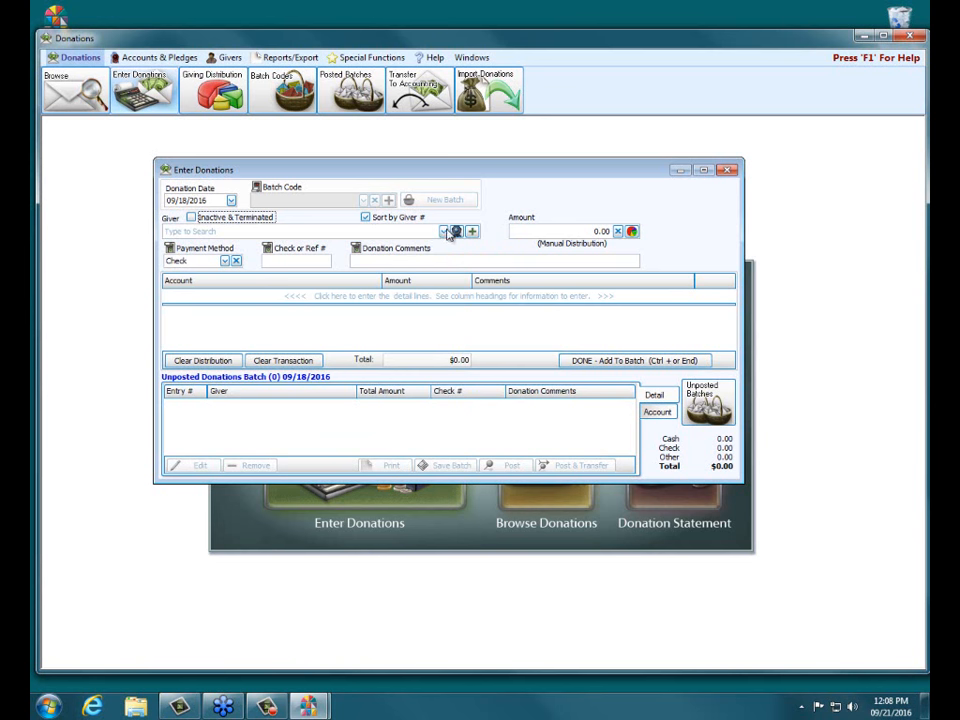
pyautogui.click(443, 231)
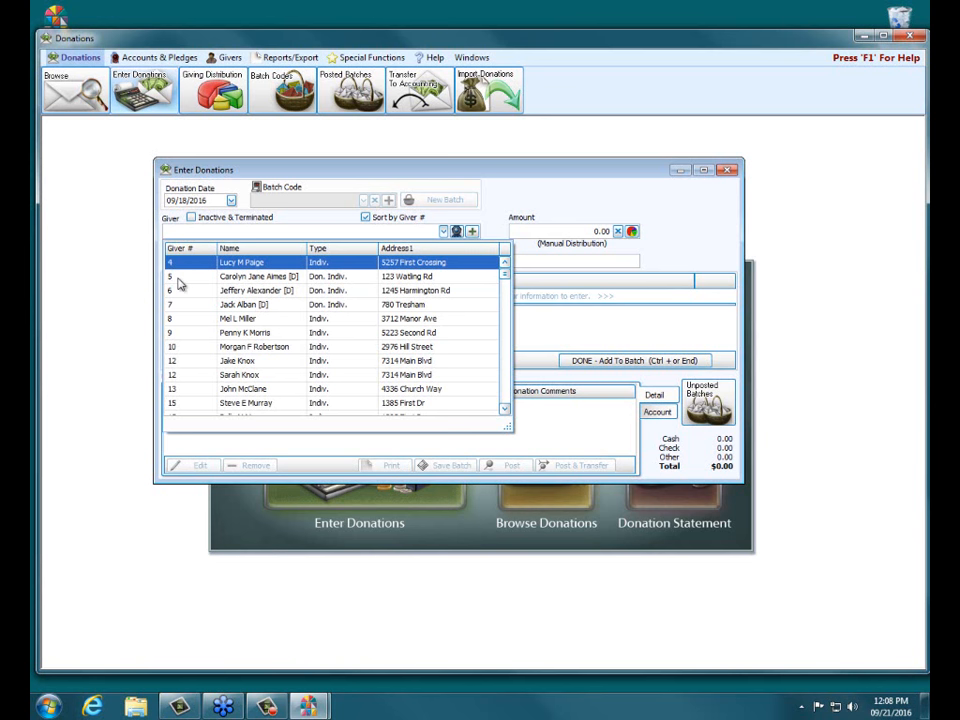
pyautogui.click(366, 217)
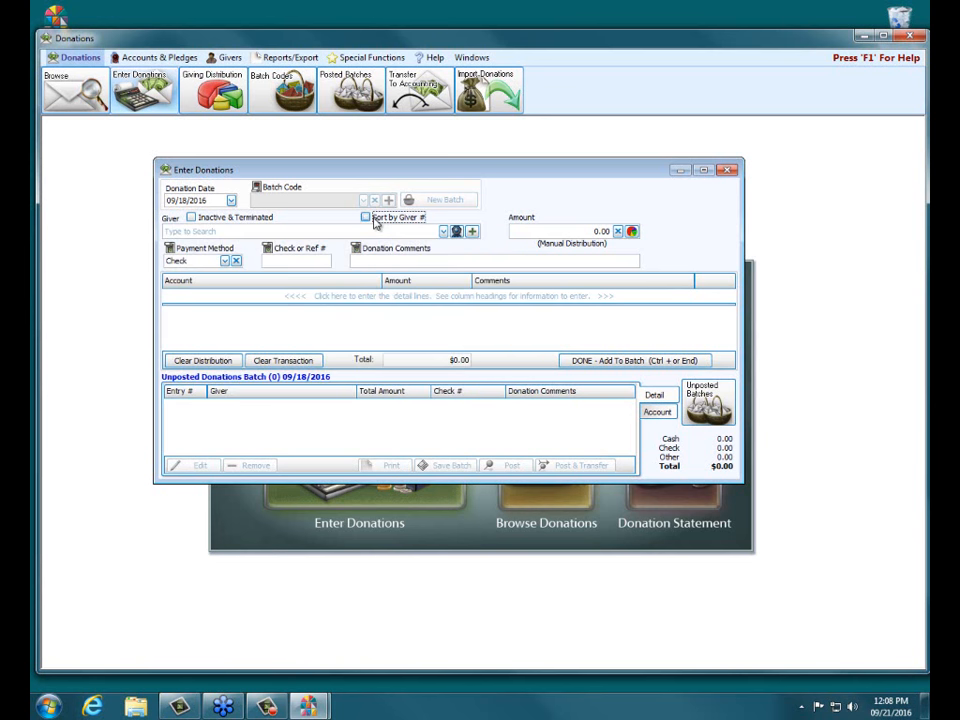
pyautogui.click(447, 234)
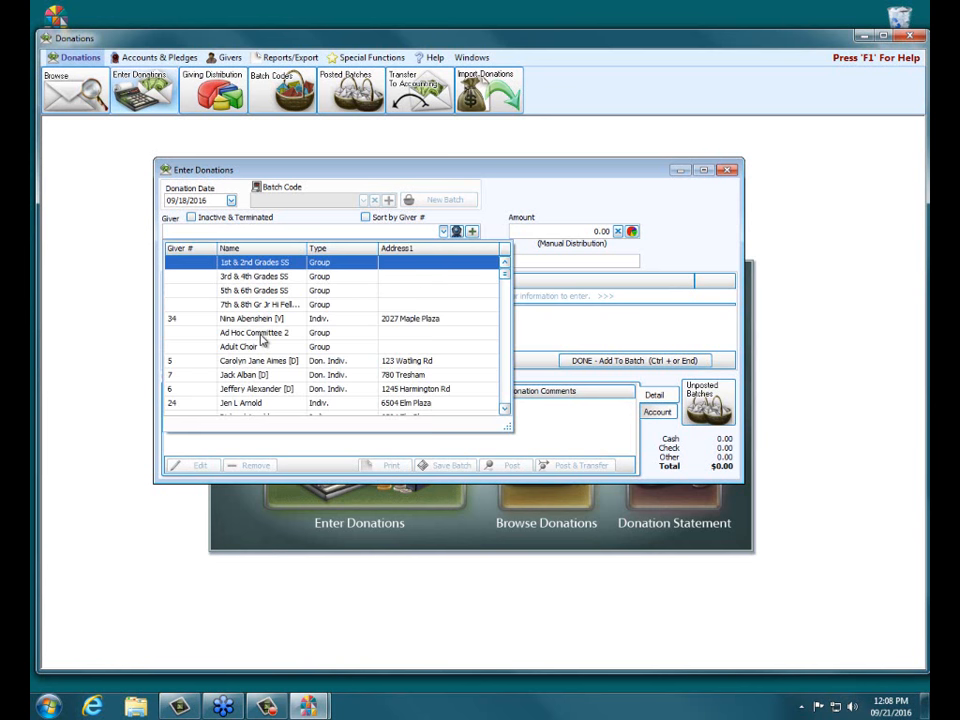
pyautogui.click(257, 233)
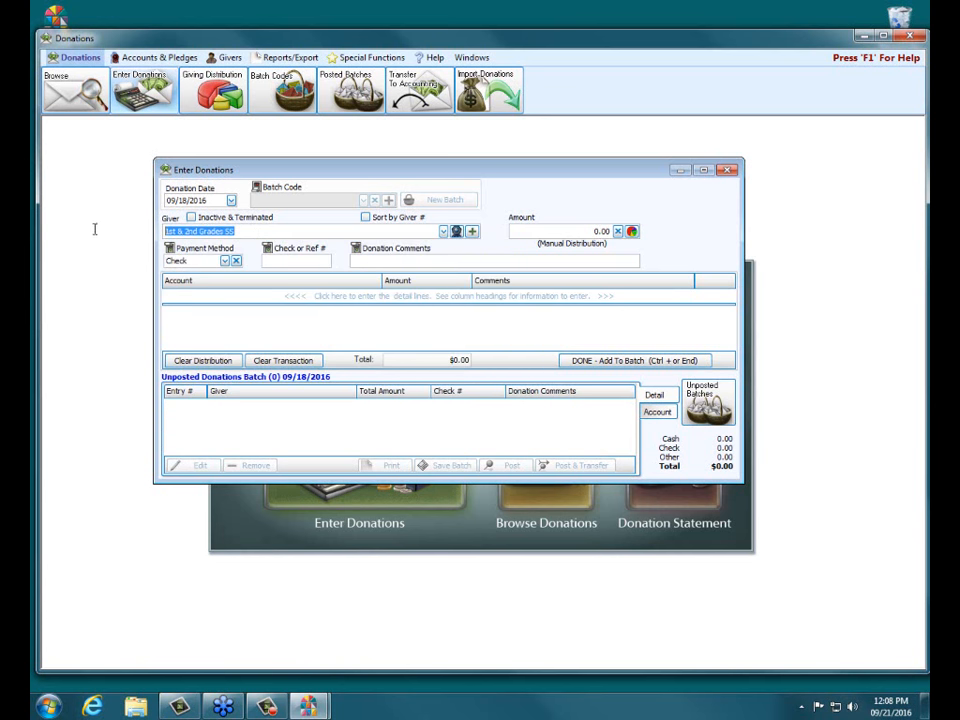
pyautogui.write('2')
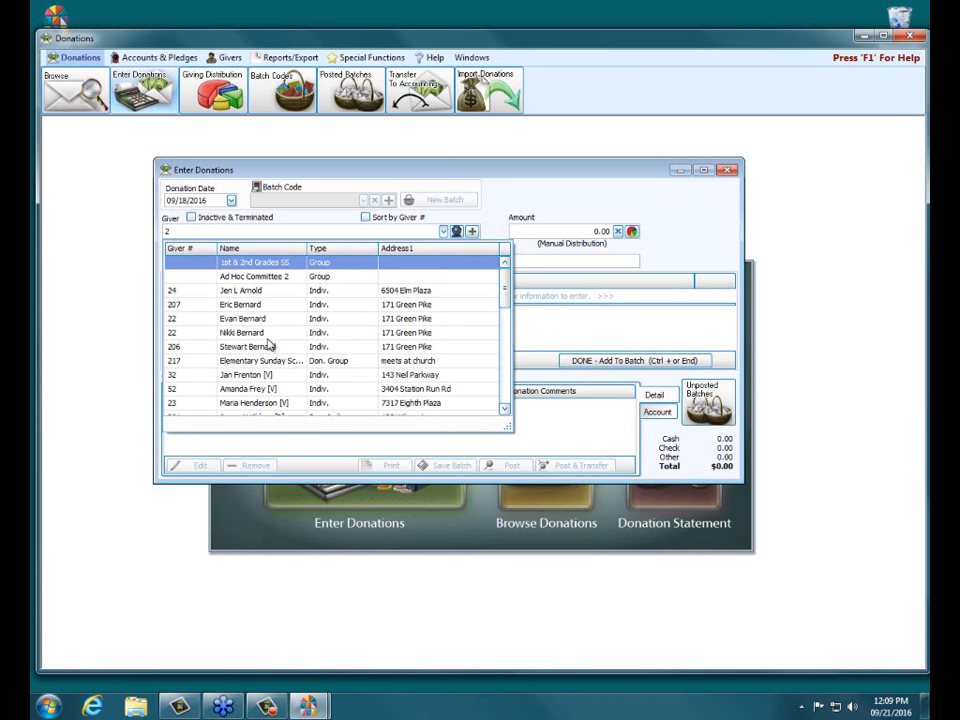
pyautogui.press('BackSpace')
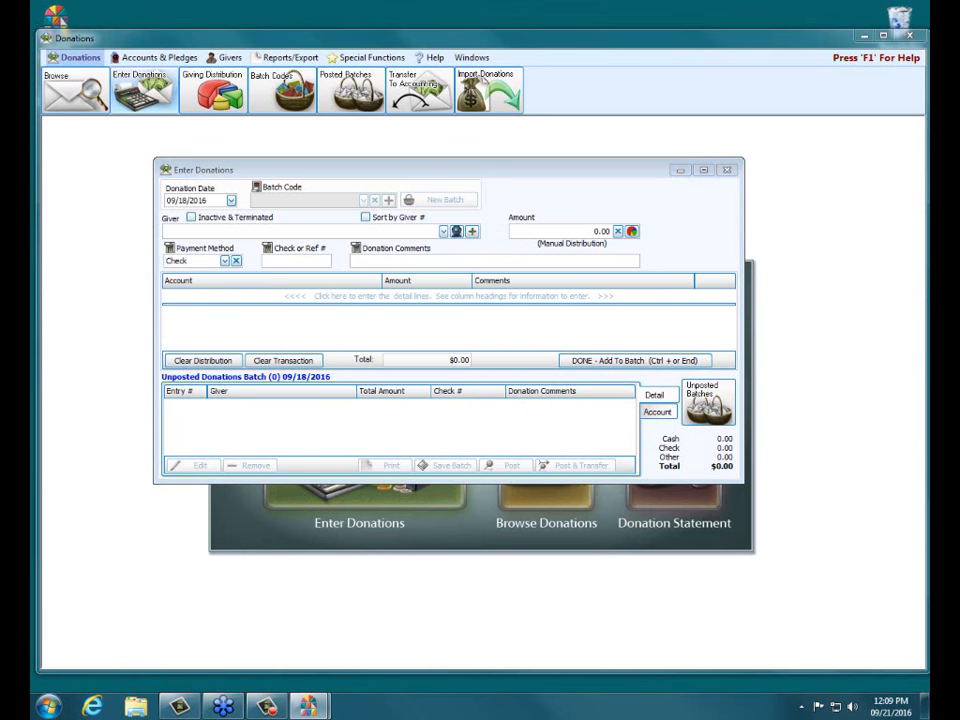
# Step: Restore sorting by giver number and search the giver list with a one-digit and a two-digit number
pyautogui.click(365, 217)
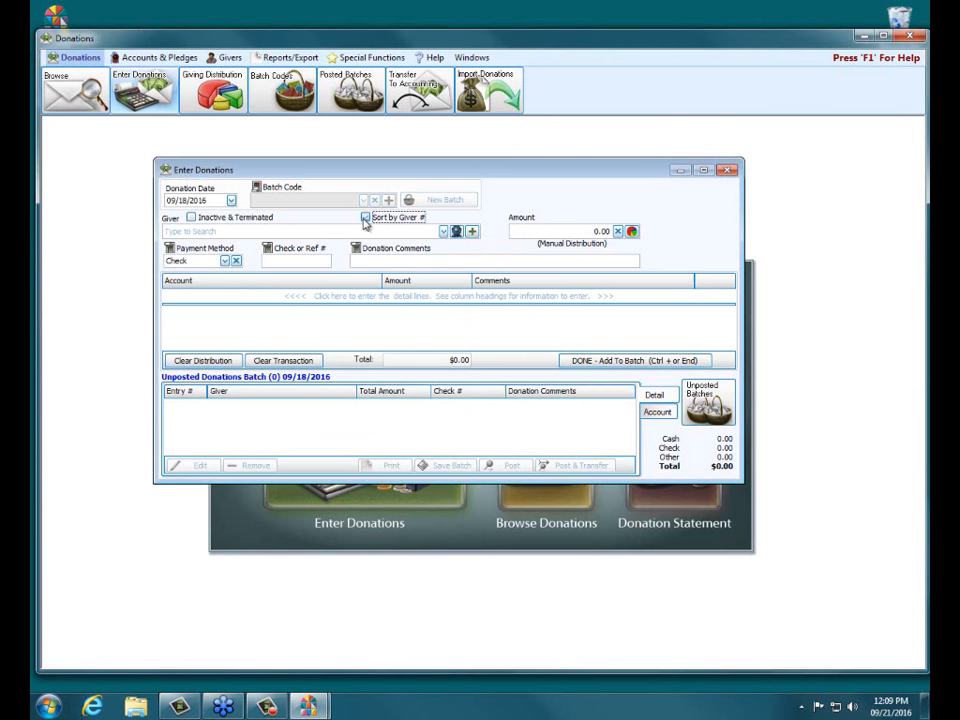
pyautogui.click(376, 232)
pyautogui.write('2')
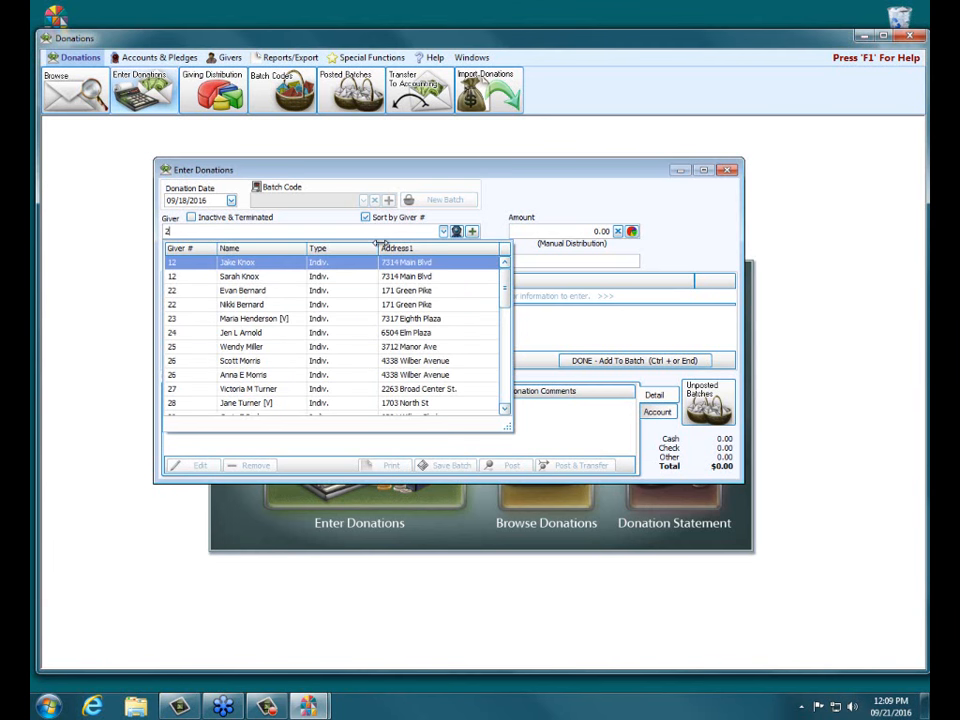
pyautogui.press('BackSpace')
pyautogui.write('12')
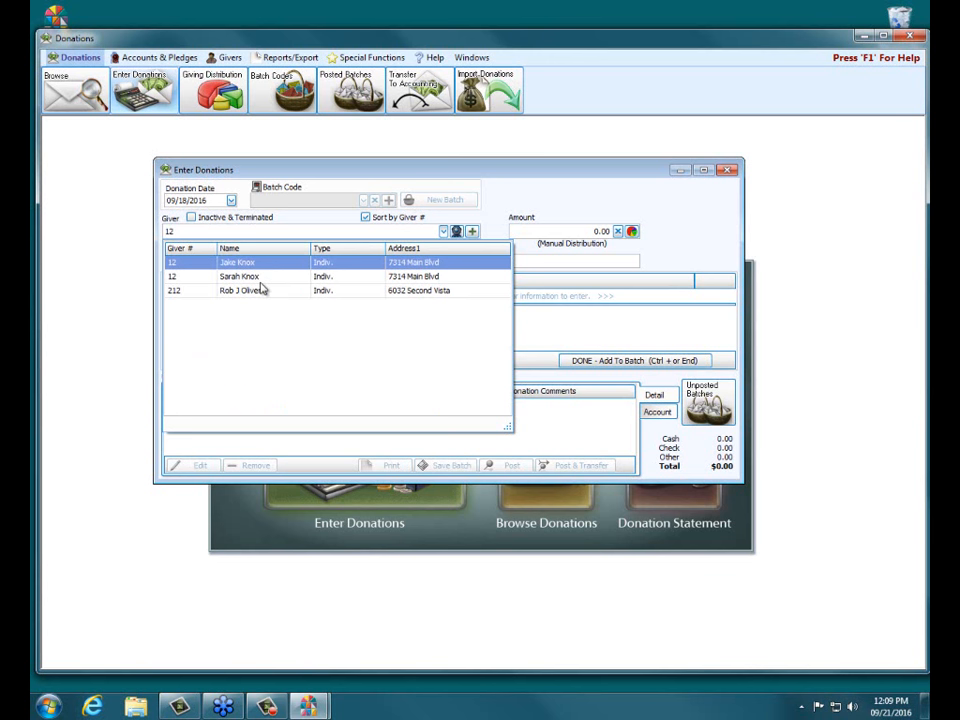
# Step: Clear the giver search, enter the single-digit giver number and select the first matching giver for the donation
pyautogui.press('BackSpace')
pyautogui.press('BackSpace')
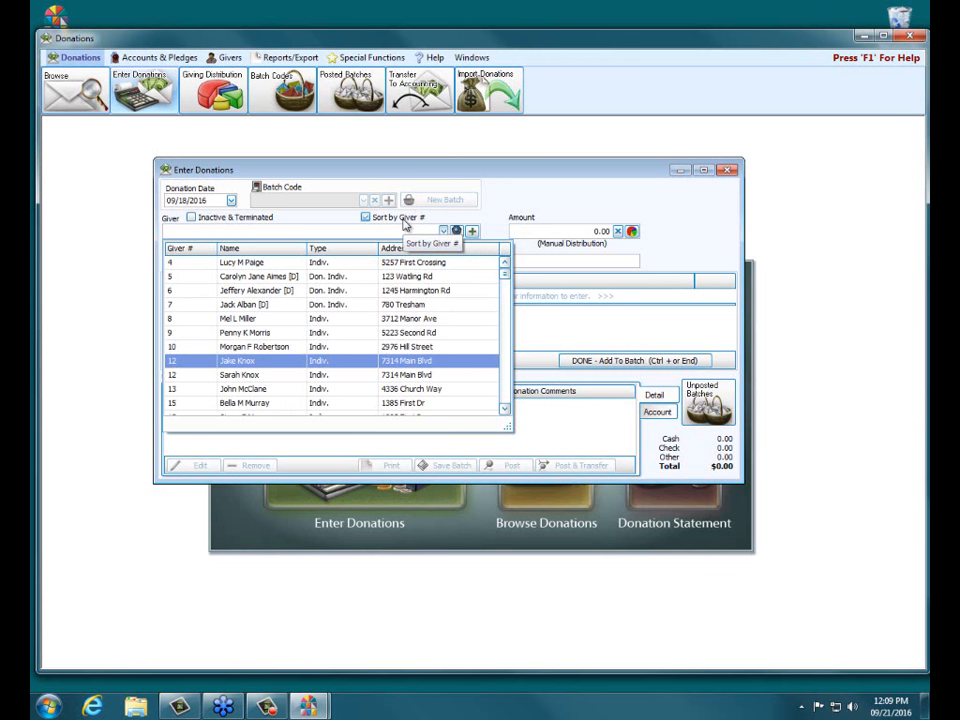
pyautogui.write('4')
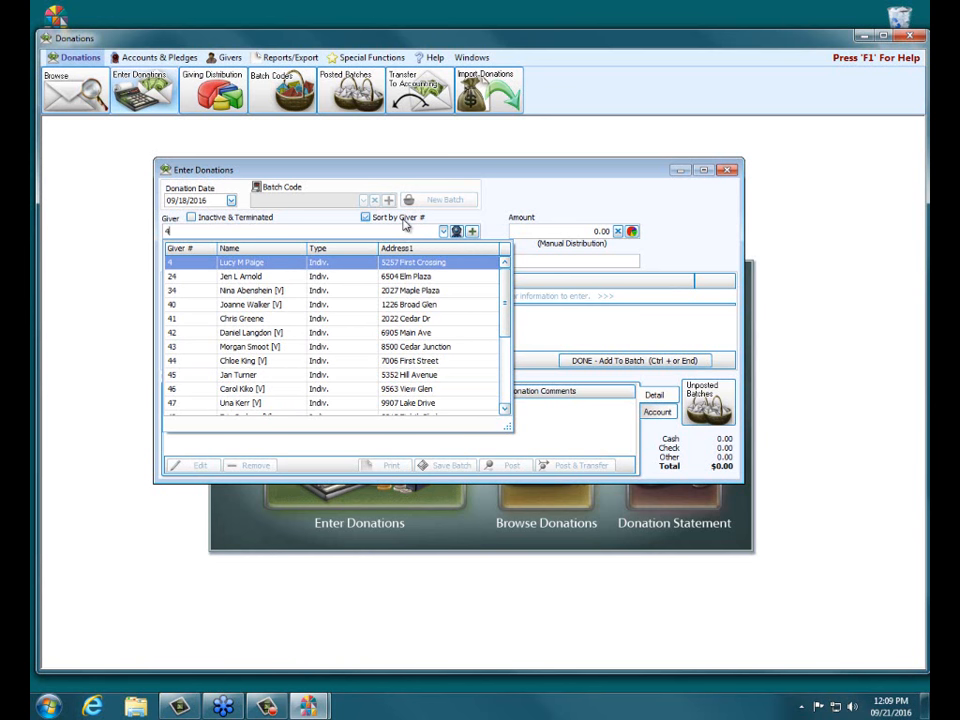
pyautogui.press('Return')
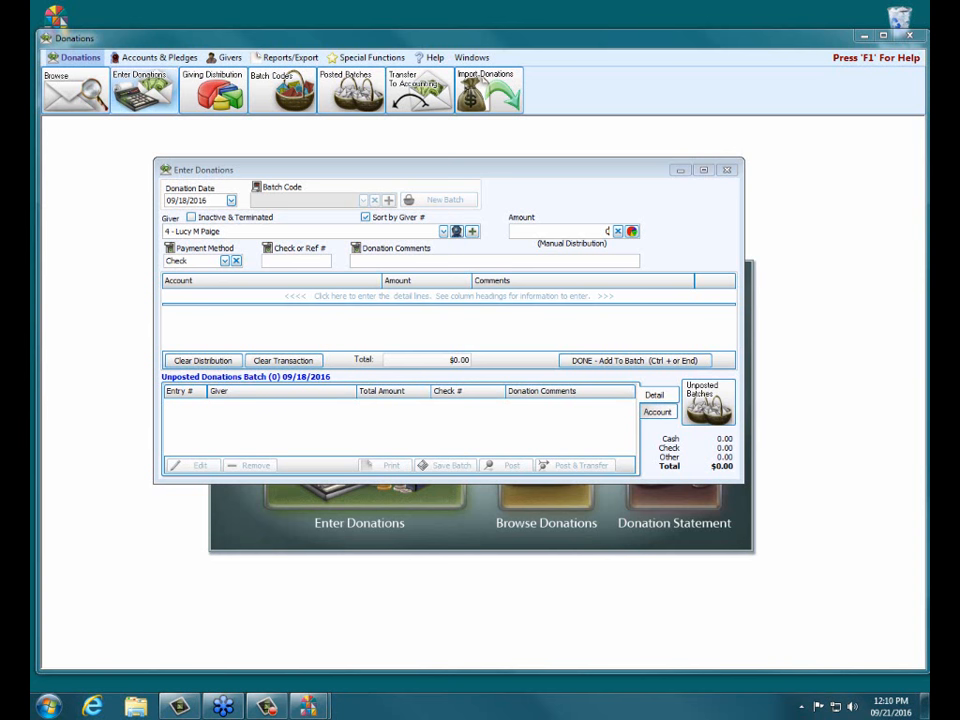
# Step: Review the selected giver's pledge and giving summary, moving its window off the donation details and closing it
pyautogui.click(457, 232)
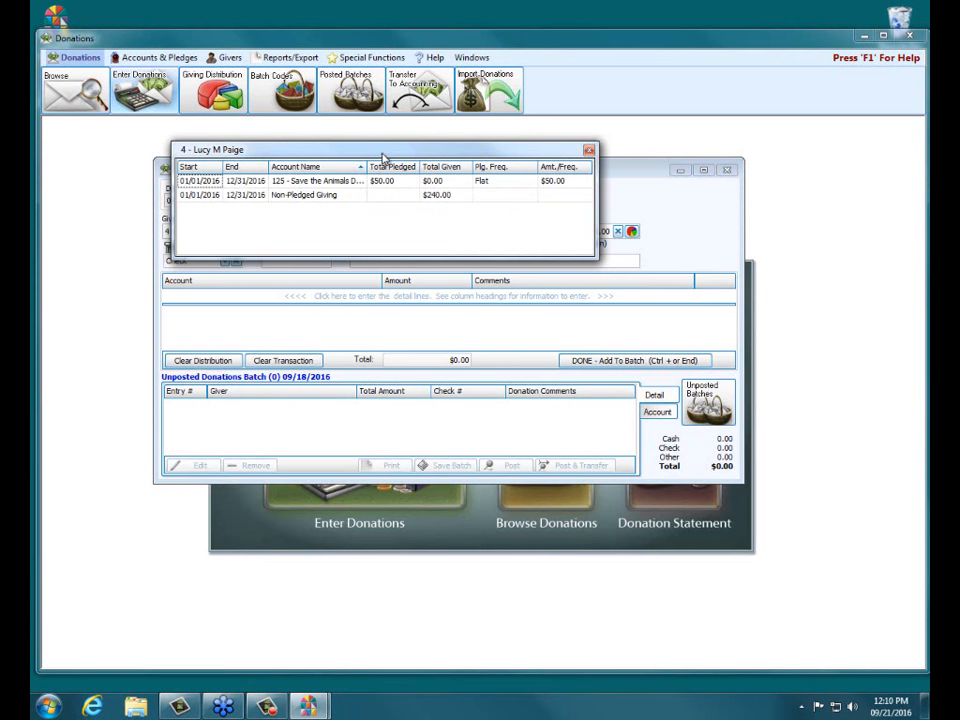
pyautogui.moveTo(386, 160); pyautogui.dragTo(302, 302)
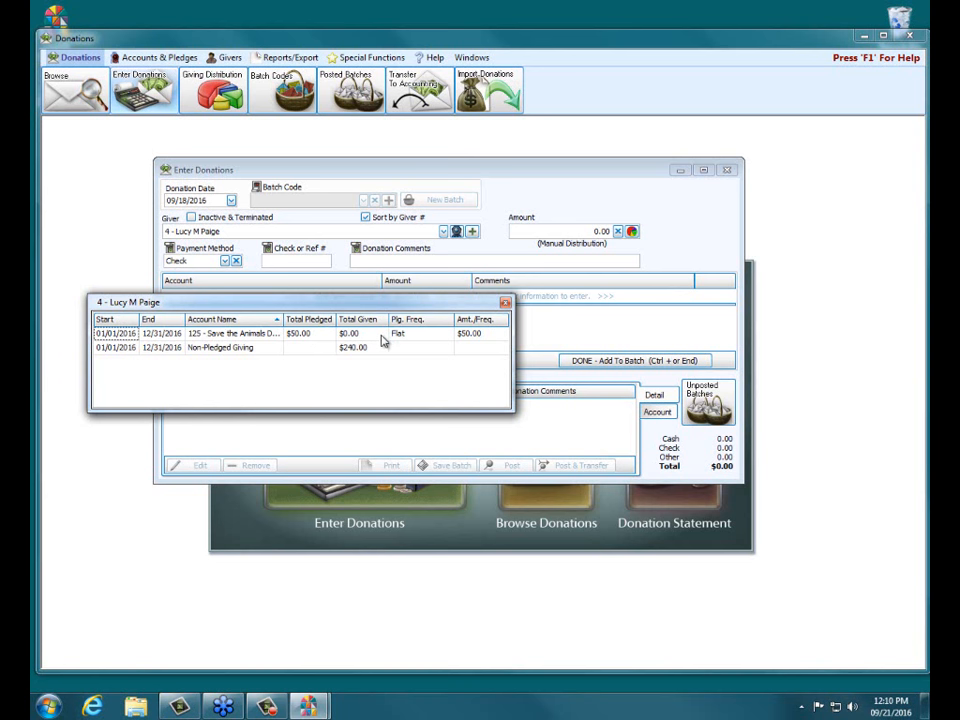
pyautogui.click(506, 304)
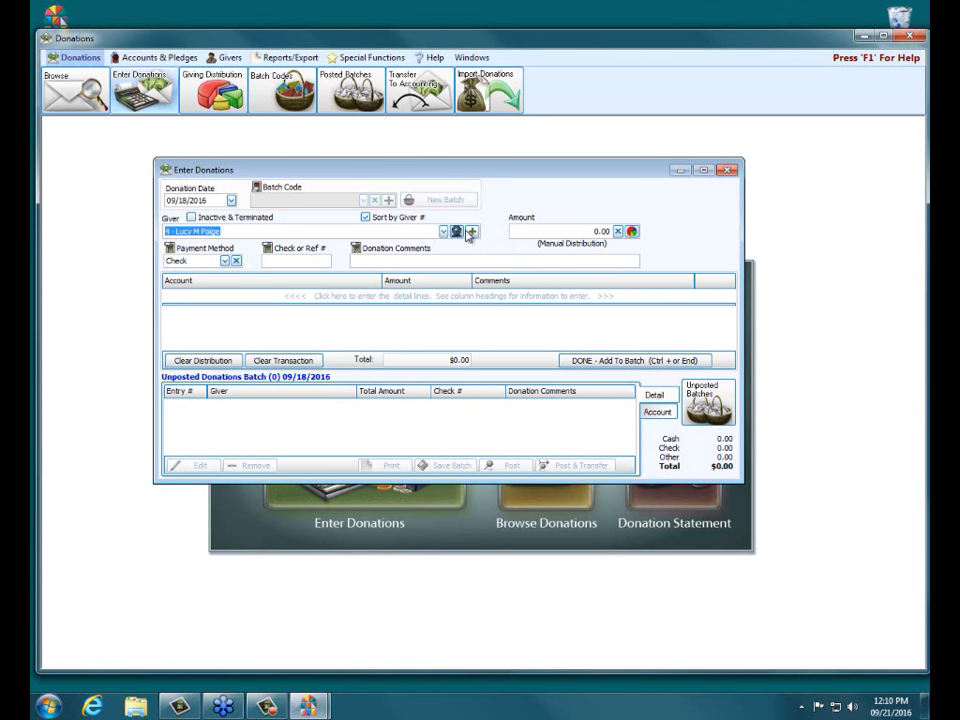
# Step: Examine the options for adding a new member, visitor, individual giver or group giver, and leave without adding one
pyautogui.click(472, 231)
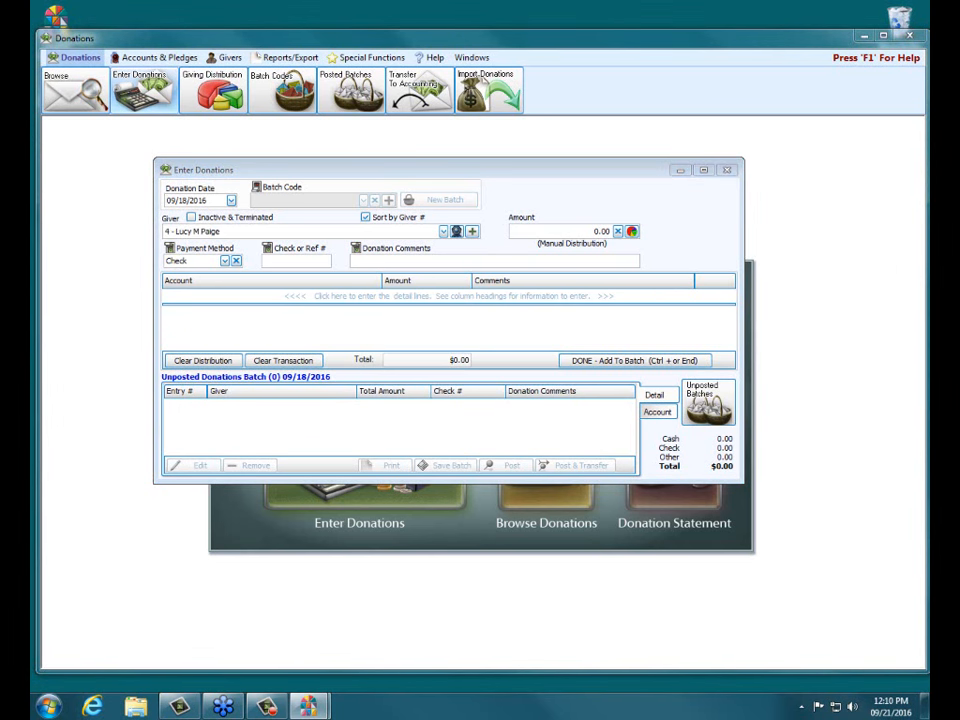
pyautogui.click(852, 318)
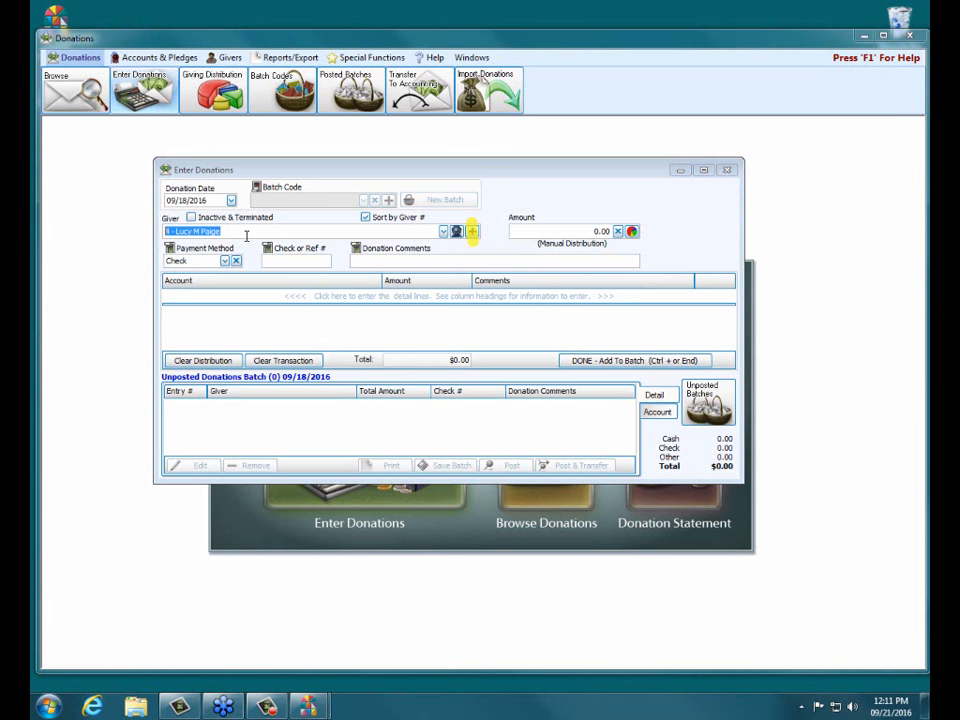
pyautogui.click(473, 233)
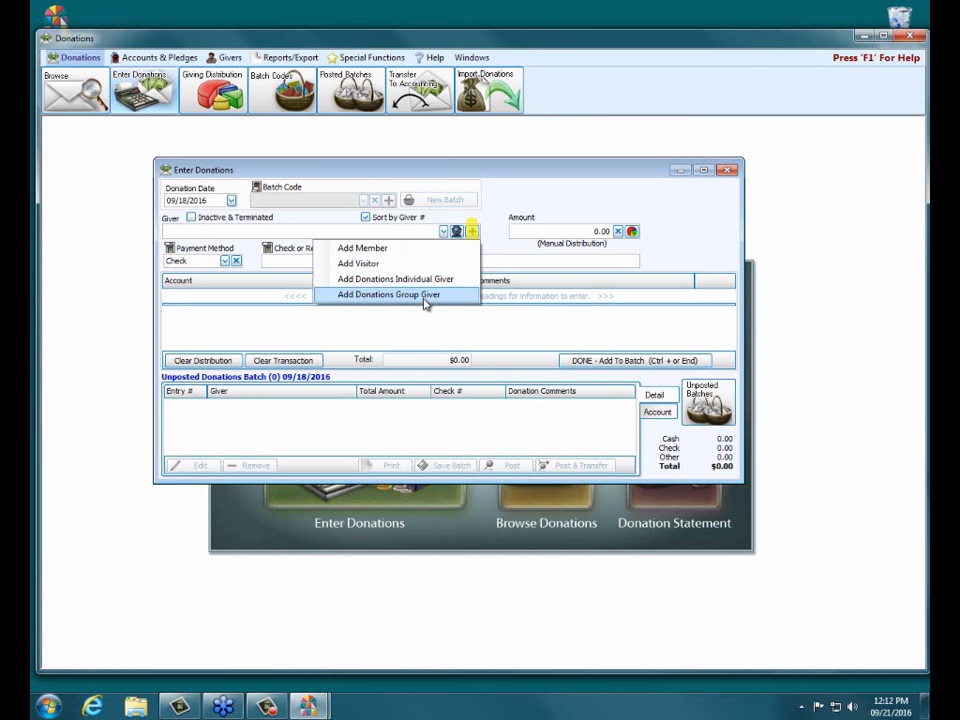
pyautogui.click(664, 214)
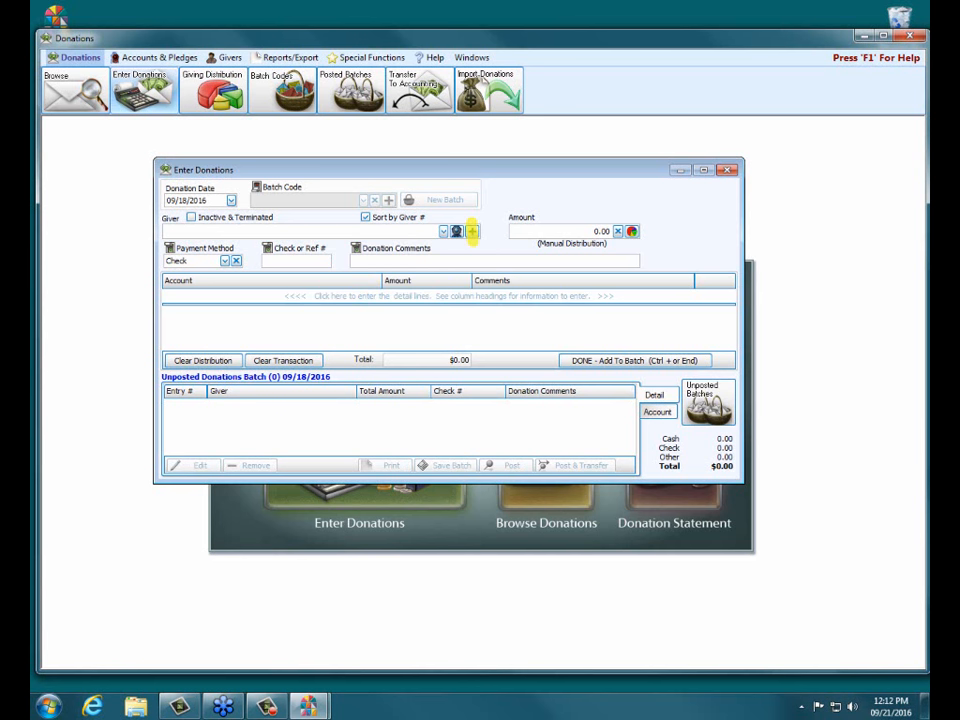
pyautogui.click(457, 231)
pyautogui.press('Escape')
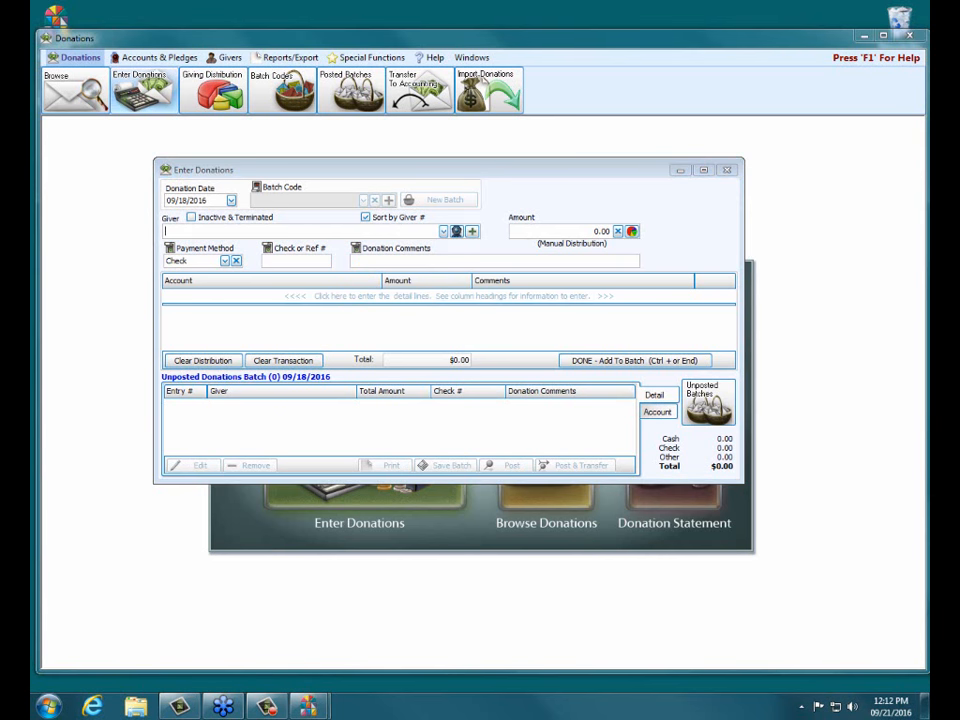
# Step: Select the giver again by entering the single-digit giver number and set the donation amount to 100.00
pyautogui.write('4')
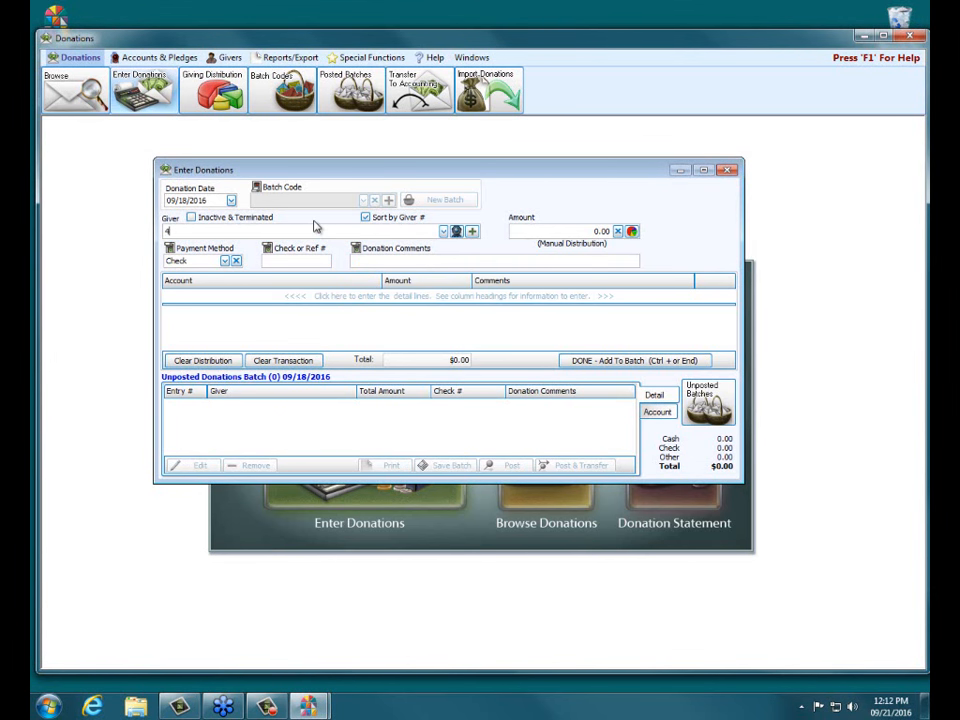
pyautogui.press('Return')
pyautogui.write('100')
pyautogui.press('Tab')
# Step: Turn the payment method field off and back on, and choose Check as the payment method
pyautogui.click(170, 248)
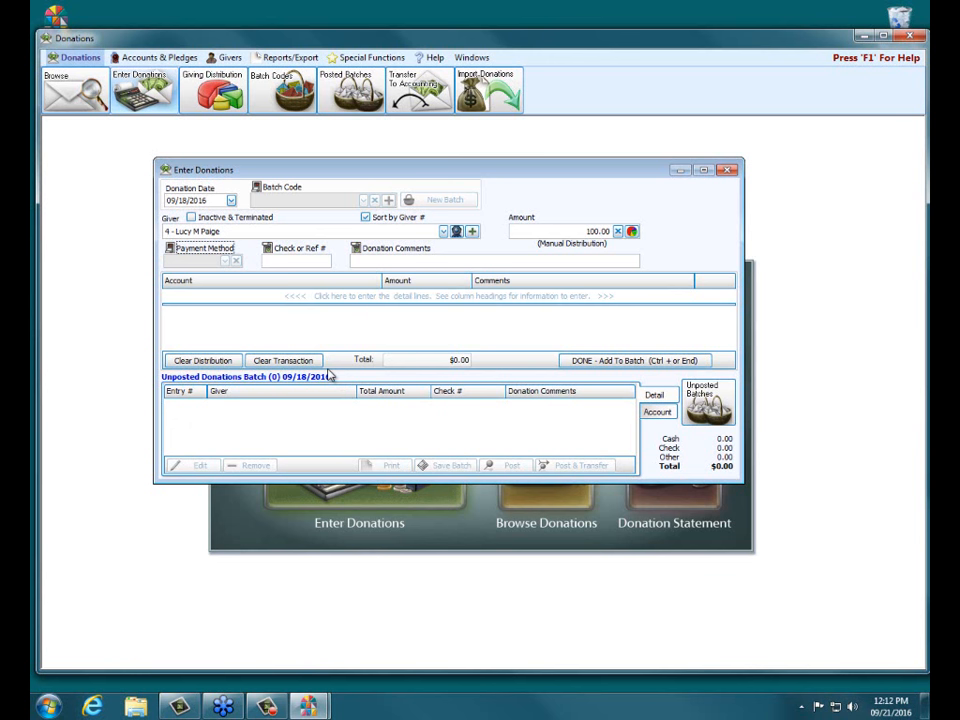
pyautogui.click(222, 262)
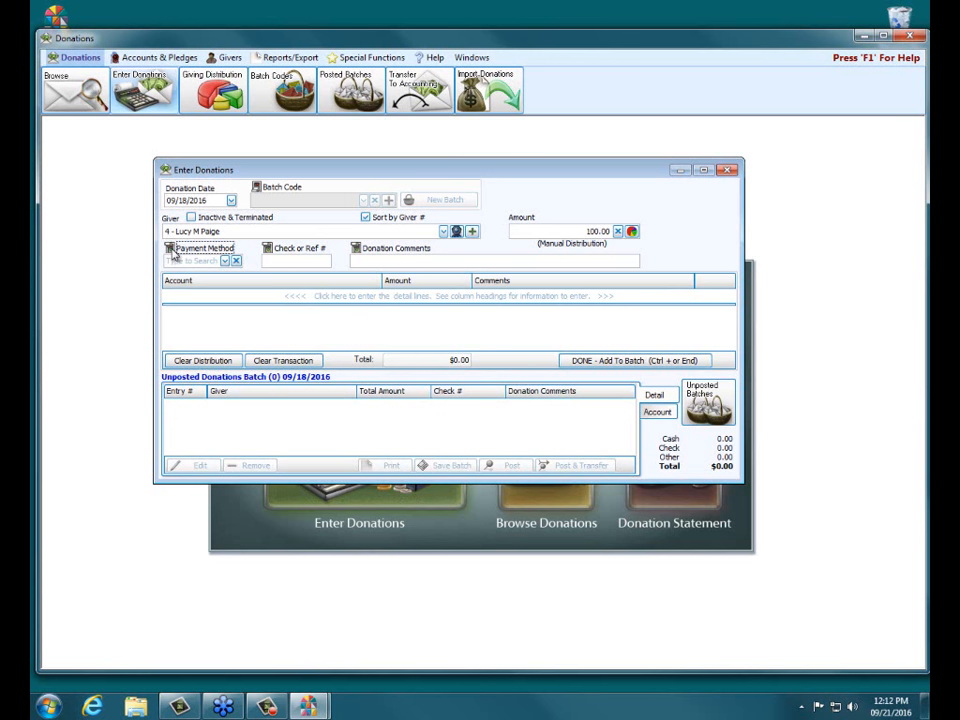
pyautogui.click(224, 261)
pyautogui.click(214, 275)
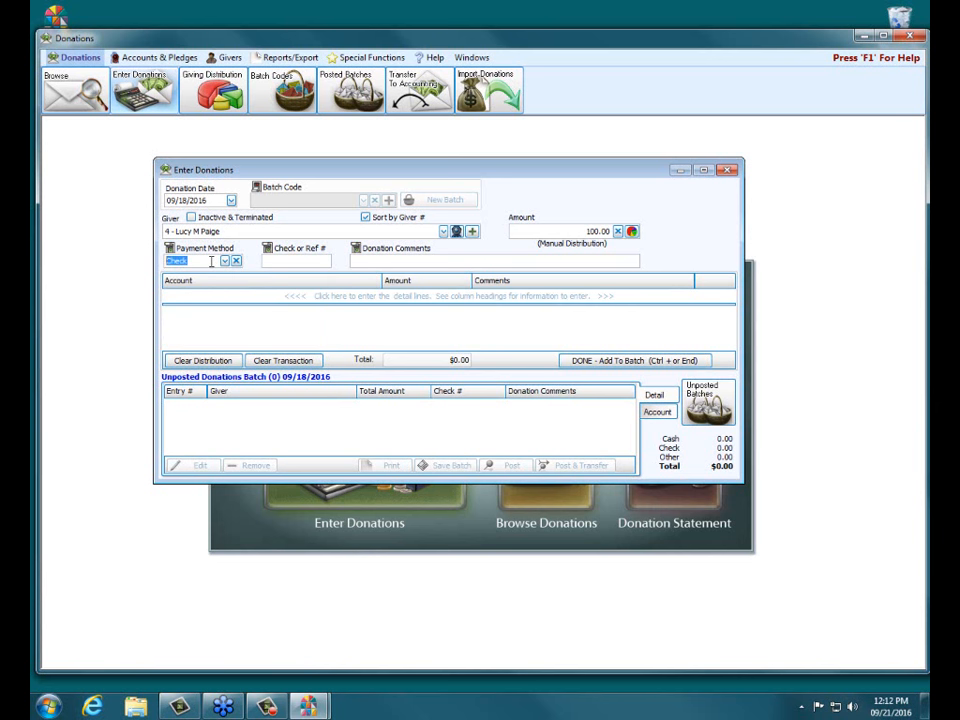
# Step: Try 109 as the check or reference number and clear the field again
pyautogui.click(293, 261)
pyautogui.write('109')
pyautogui.press('BackSpace')
pyautogui.press('BackSpace')
pyautogui.press('BackSpace')
# Step: Change the payment method to Cash, turn off the donation comments field and go to the account line
pyautogui.click(226, 261)
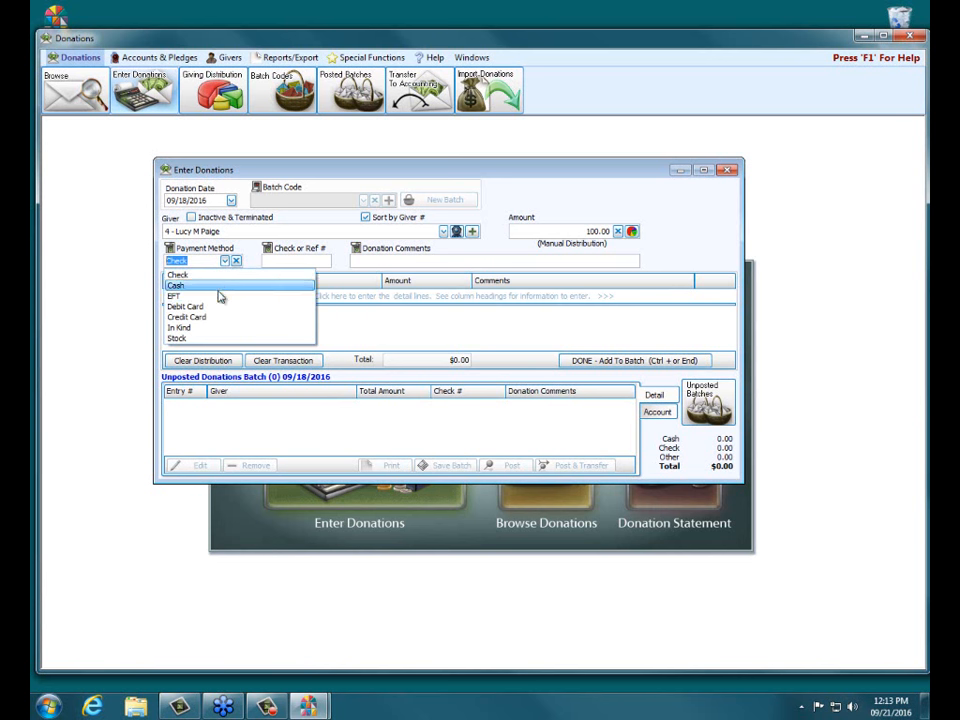
pyautogui.click(270, 286)
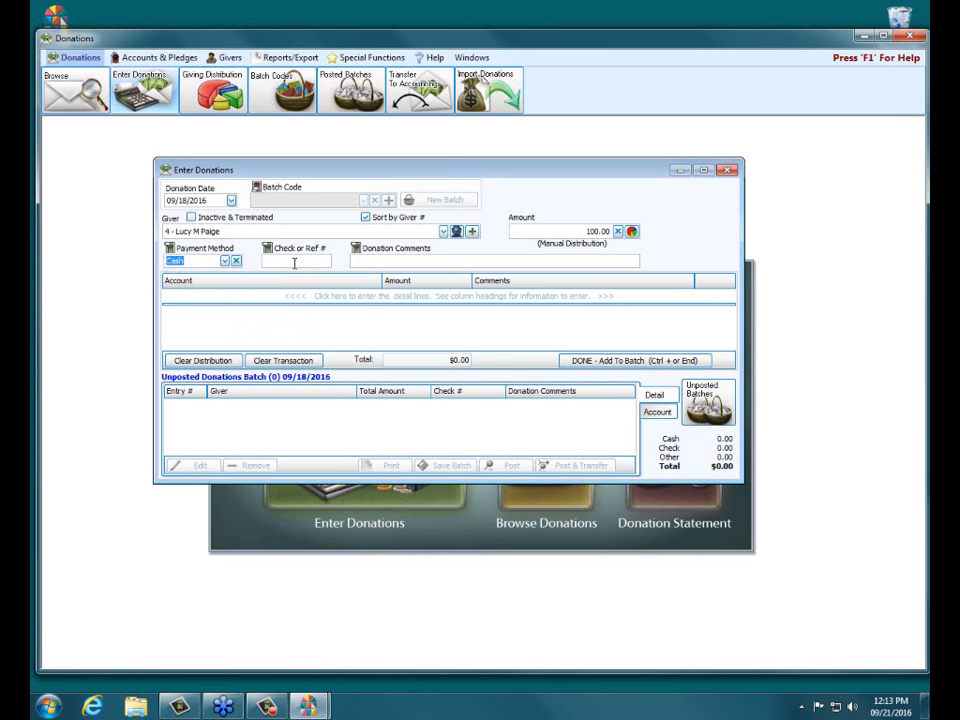
pyautogui.click(387, 261)
pyautogui.press('Tab')
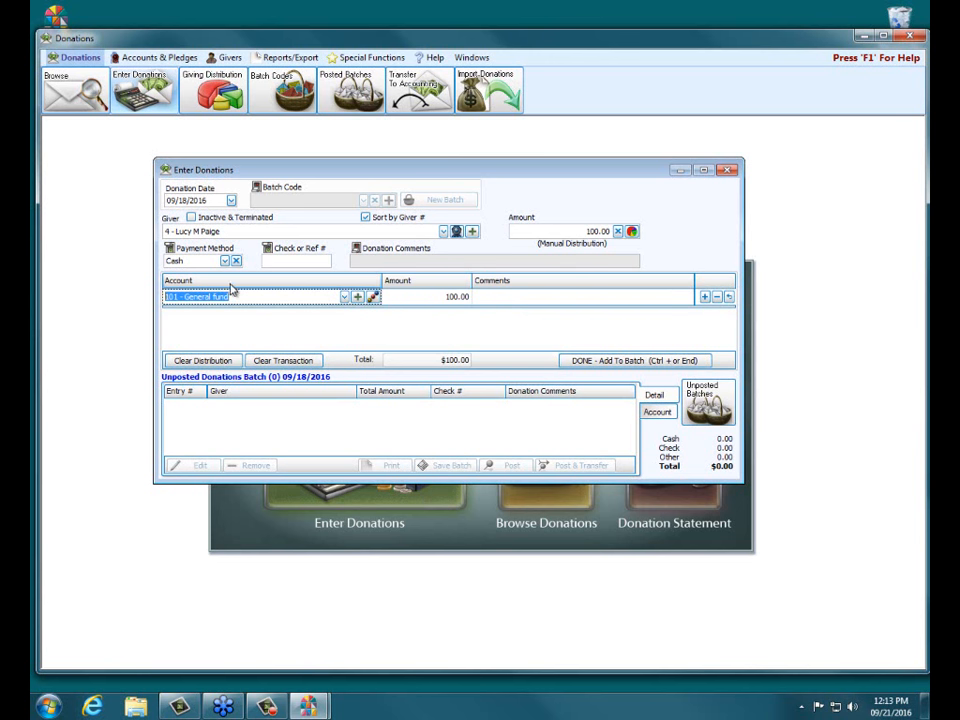
# Step: Browse the giving accounts for the donation line, try a search for 10 and clear it
pyautogui.click(345, 297)
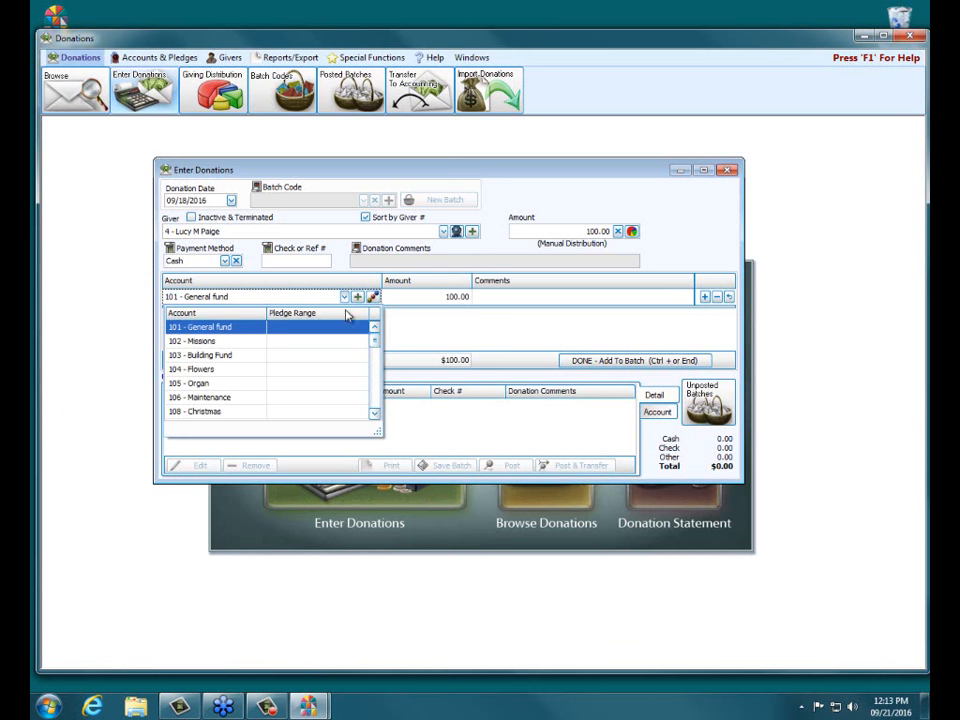
pyautogui.moveTo(378, 343)
pyautogui.mouseDown()
pyautogui.moveTo(378, 410)
pyautogui.moveTo(374, 330)
pyautogui.mouseUp()
pyautogui.click(278, 327)
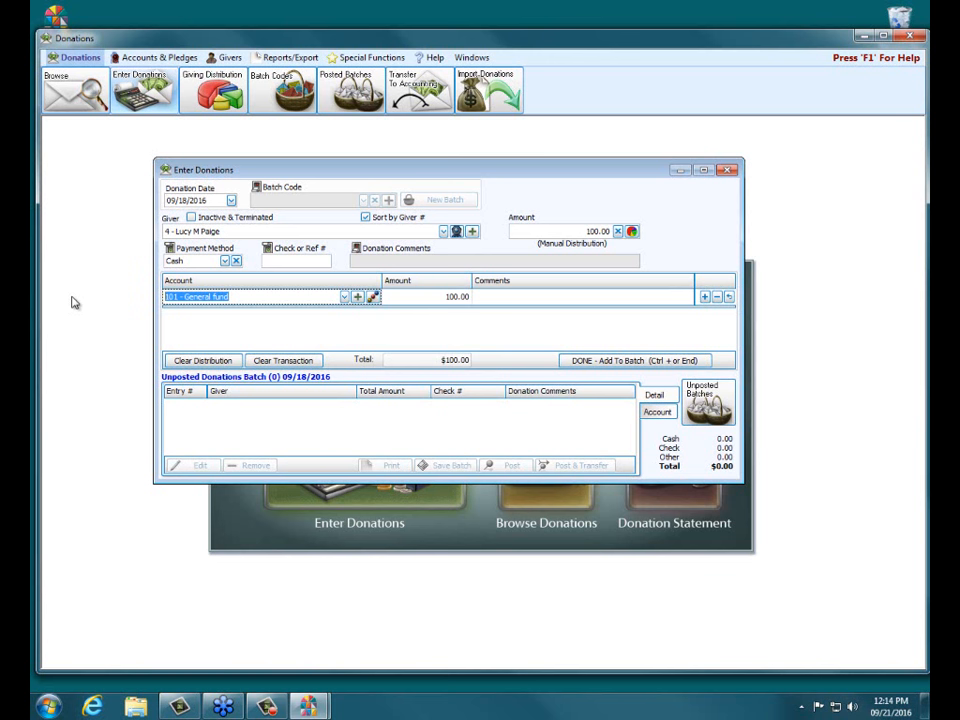
pyautogui.write('10')
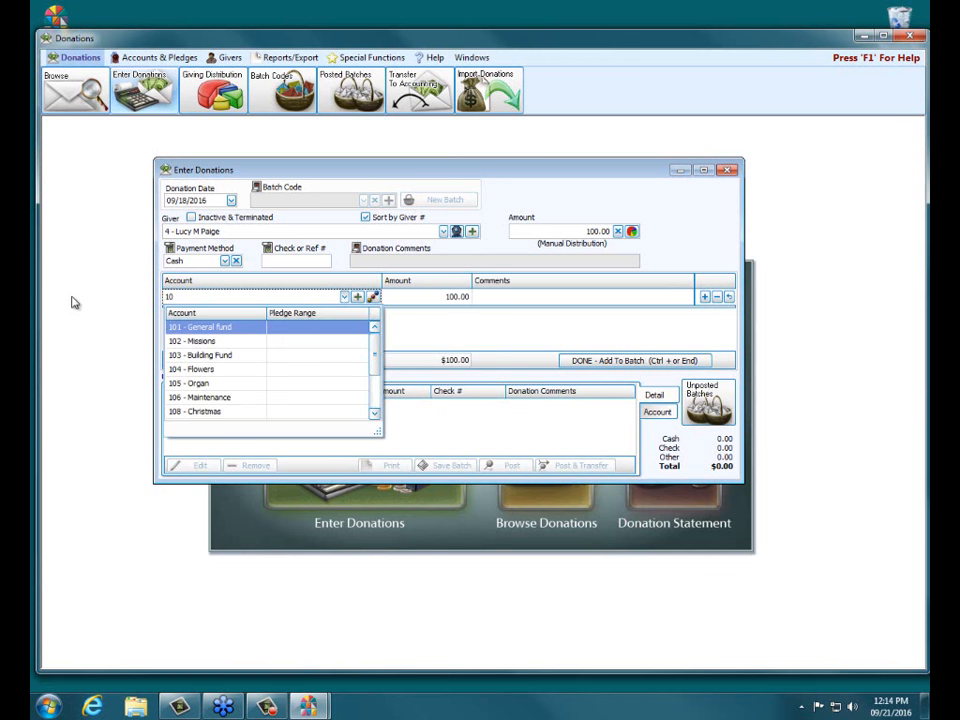
pyautogui.press('BackSpace')
pyautogui.press('BackSpace')
# Step: Find the 102 - Missions account by searching for "miss" and allocate 50.00 to it without a comment
pyautogui.write('miss')
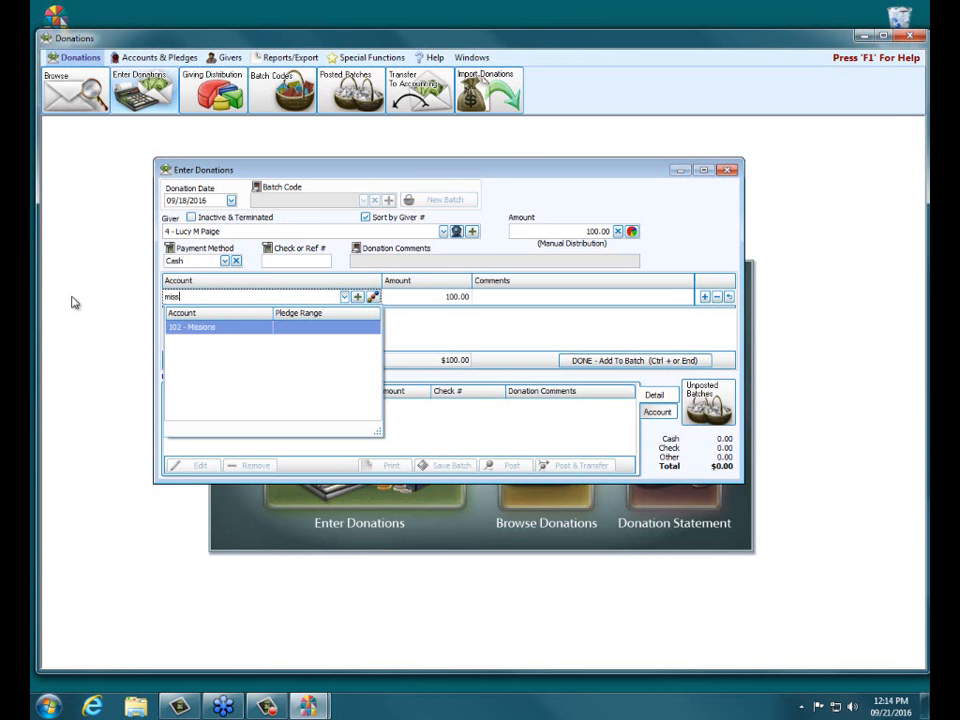
pyautogui.press('Tab')
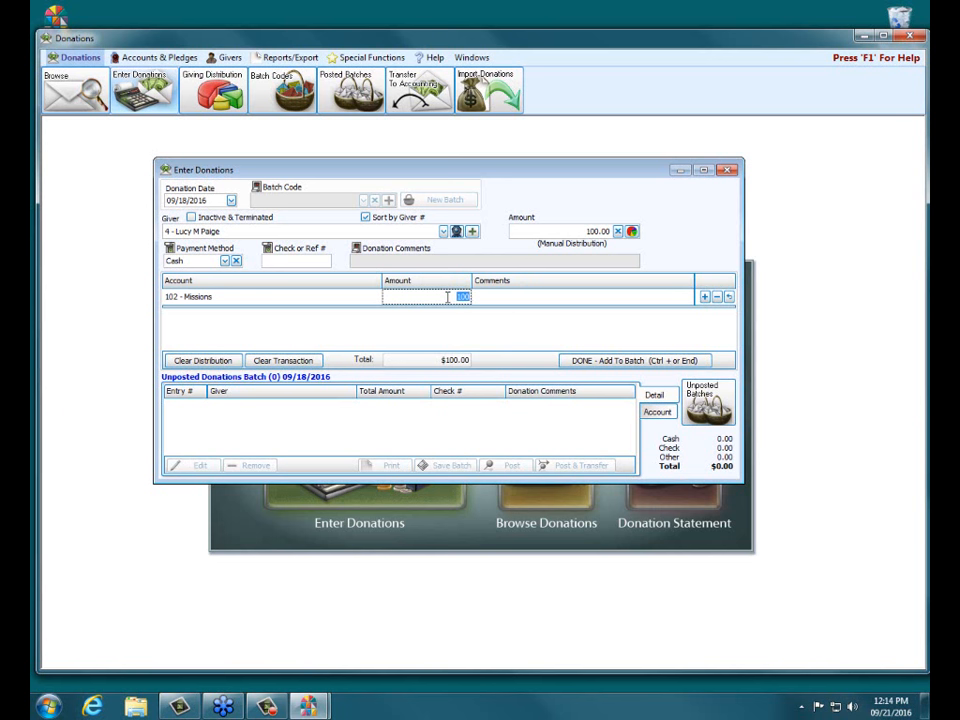
pyautogui.write('50')
pyautogui.press('Tab')
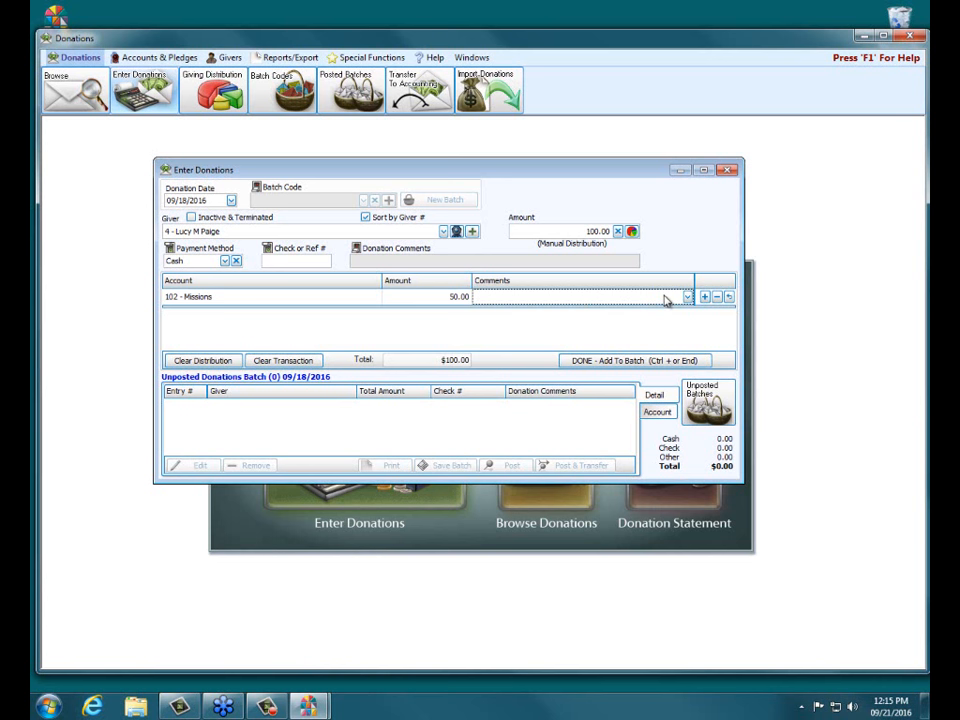
pyautogui.press('Tab')
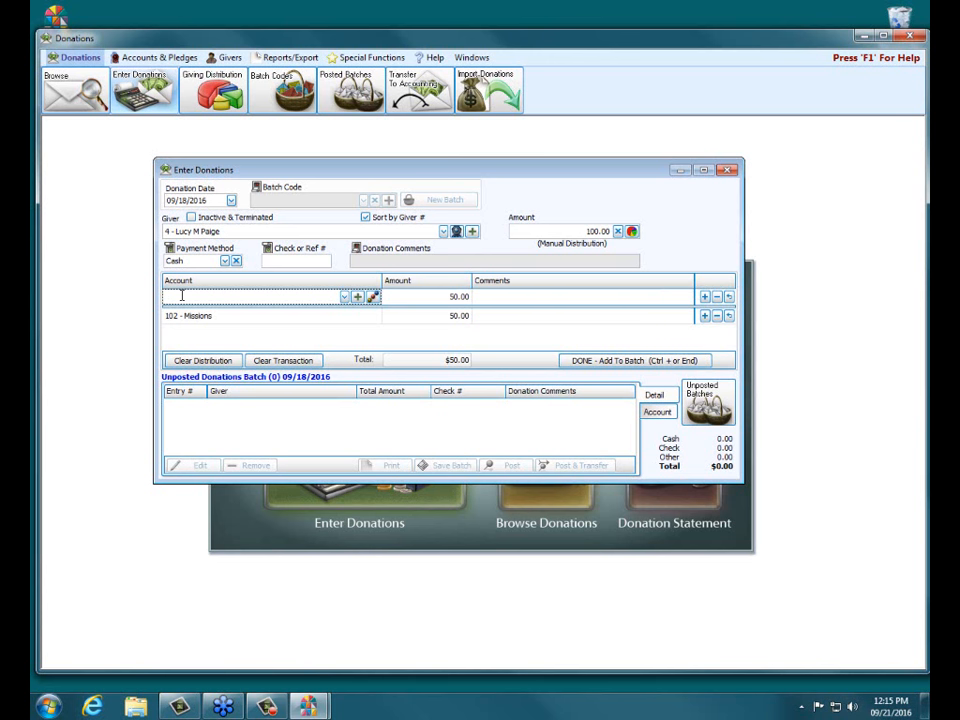
# Step: Allocate the remaining 50.00 to 101 - General fund and remove the extra blank distribution line
pyautogui.write('10')
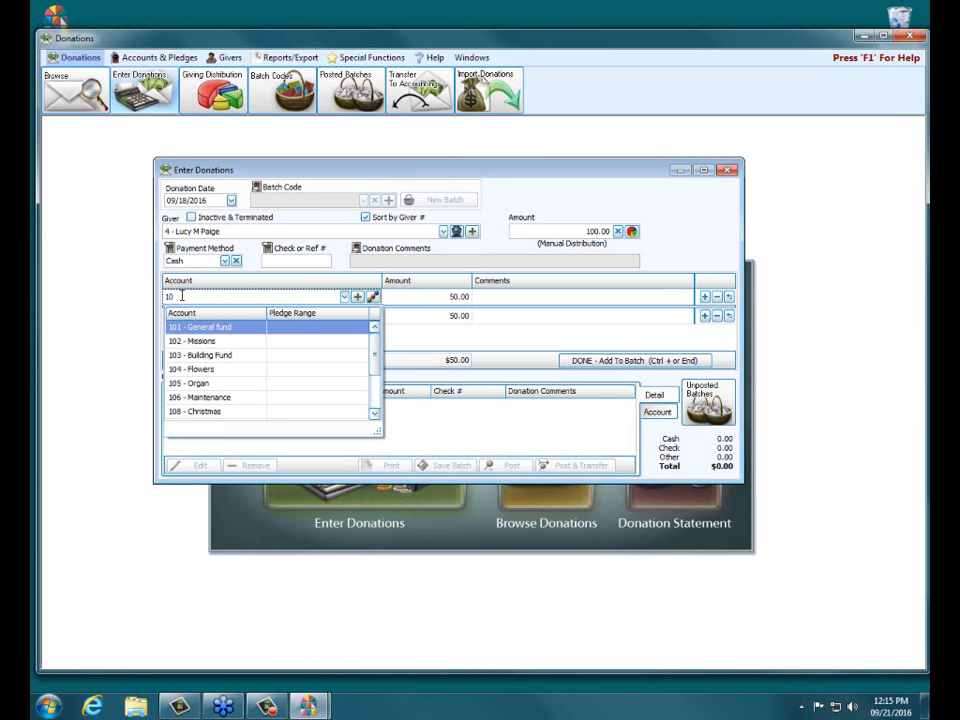
pyautogui.press('Tab')
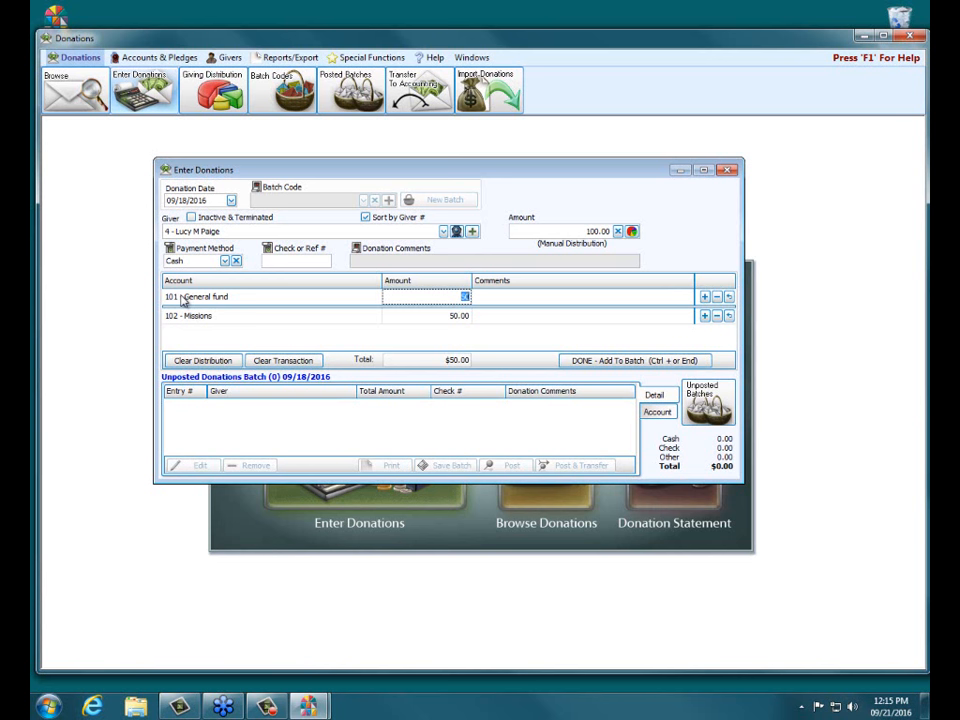
pyautogui.press('Return')
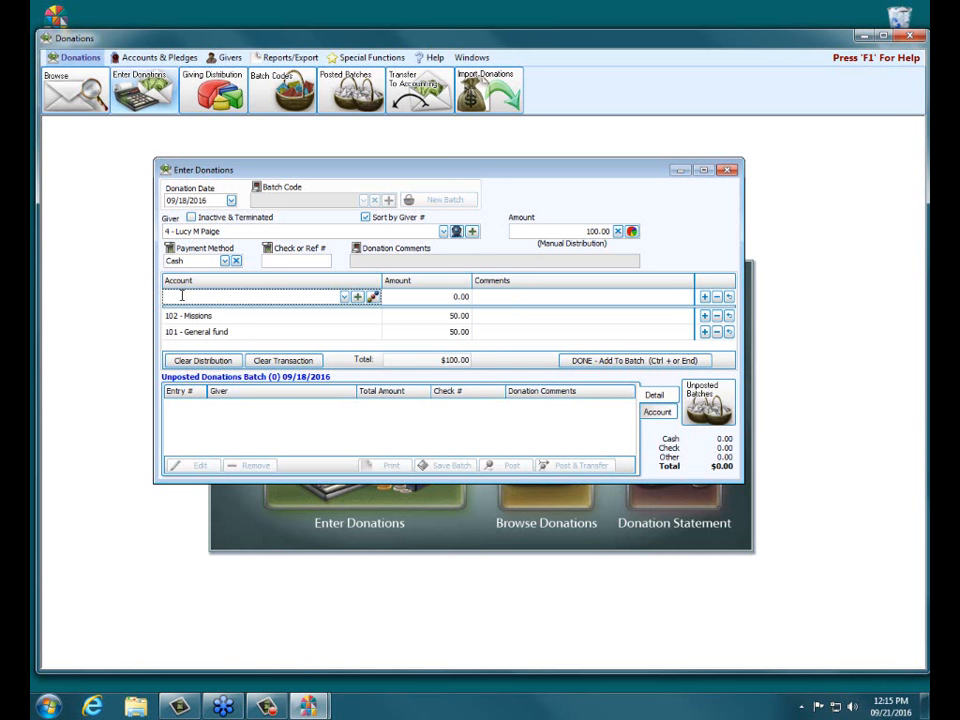
pyautogui.click(717, 298)
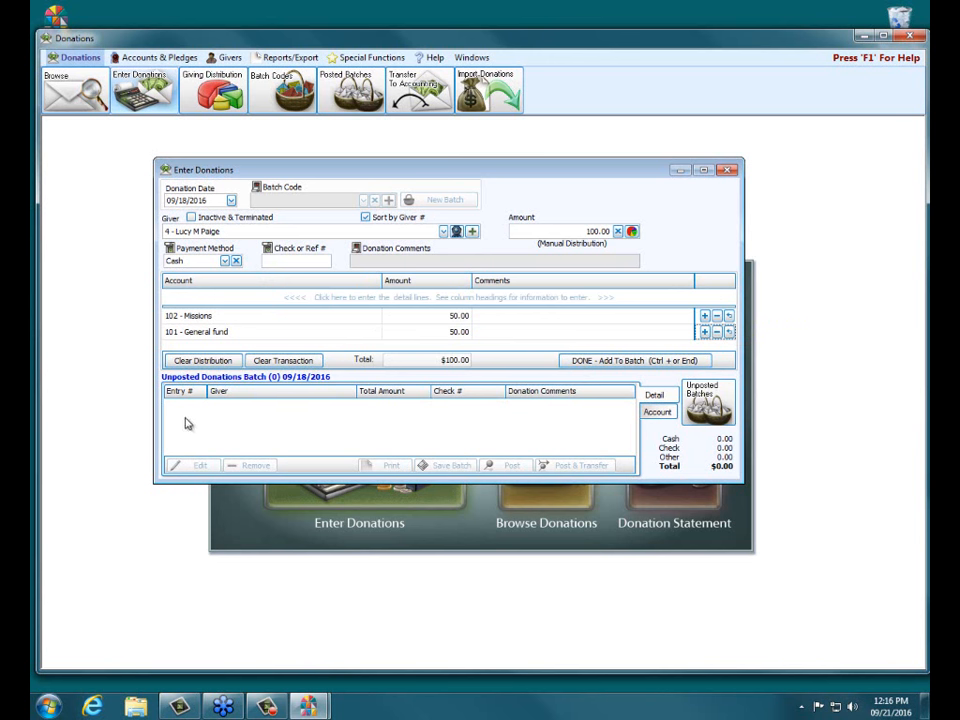
# Step: Add the completed donation to the batch, then make the Enter Donations window taller and reposition it
pyautogui.click(630, 362)
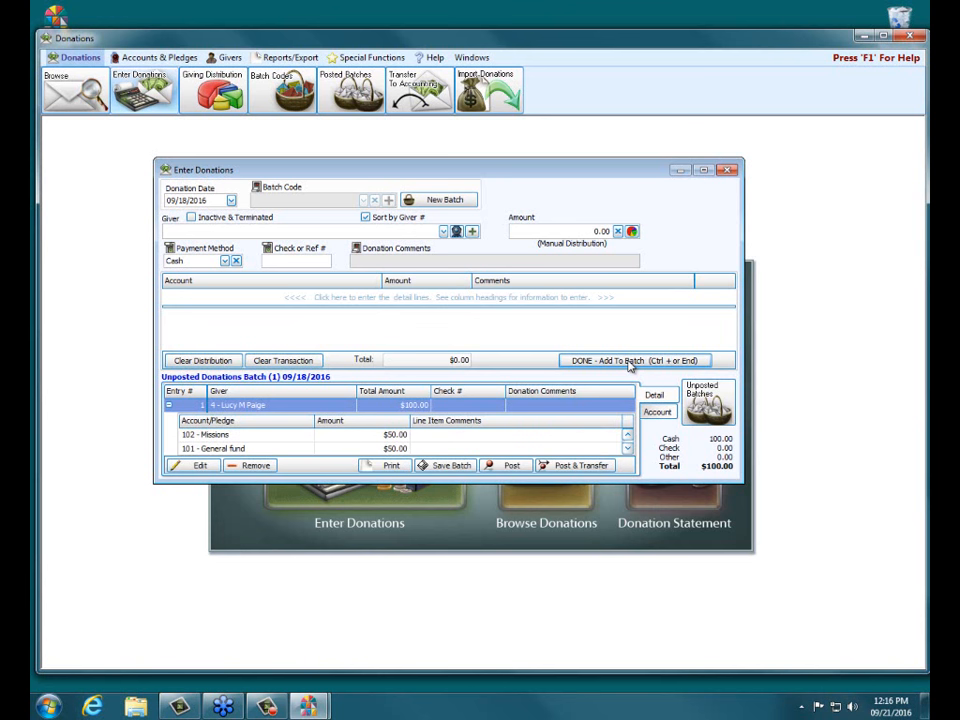
pyautogui.moveTo(346, 484); pyautogui.dragTo(346, 541)
pyautogui.moveTo(421, 170); pyautogui.dragTo(443, 198)
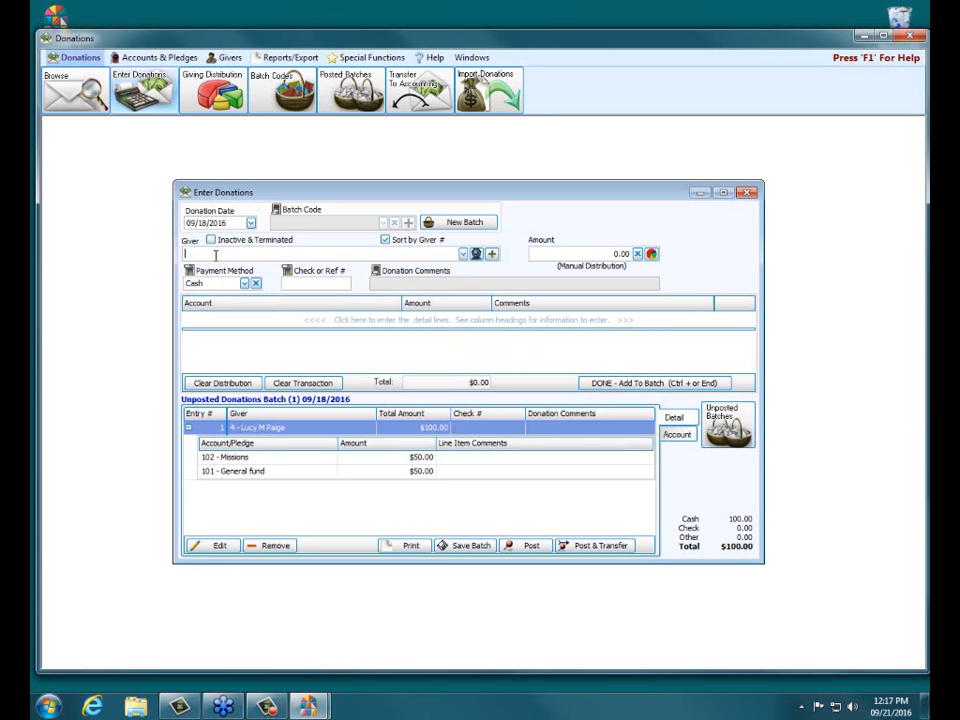
# Step: Start the second donation by entering the two-digit giver number and an amount of 50.00
pyautogui.write('12')
pyautogui.press('Tab')
pyautogui.write('50.00')
pyautogui.press('Tab')
# Step: Set the second donation's payment method to Check with check number 8974 and continue to the account line
pyautogui.hotkey('alt', 'Down')
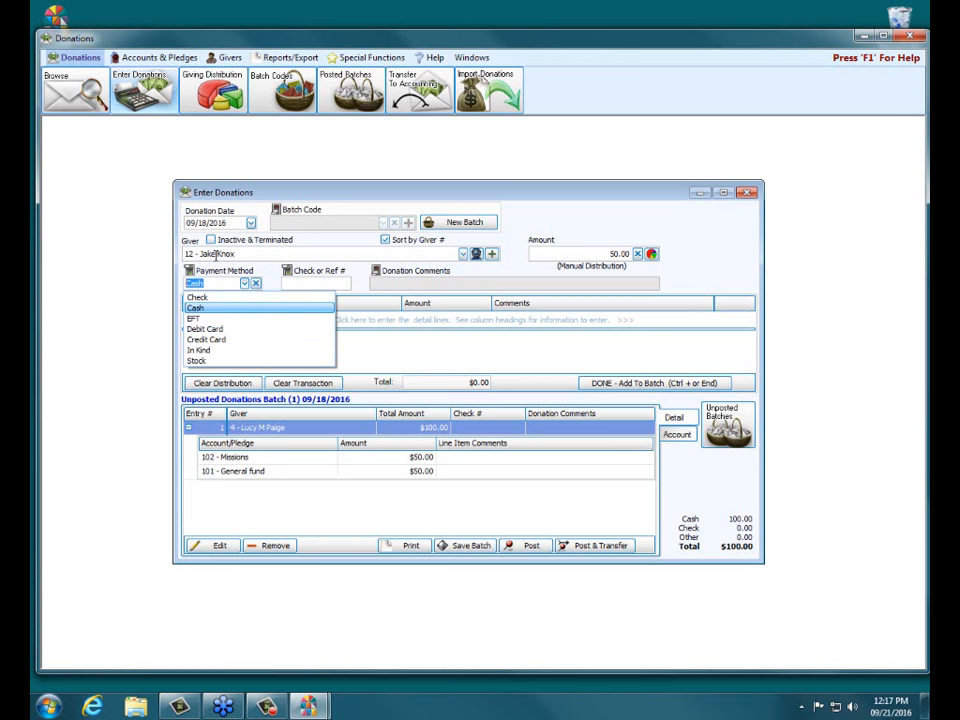
pyautogui.press('Up')
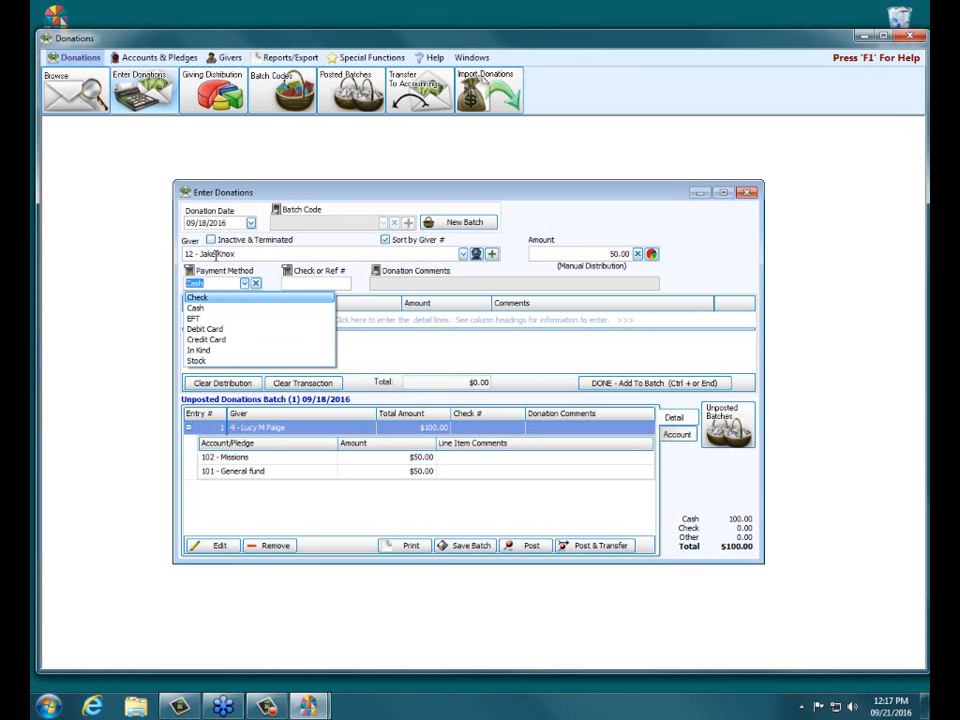
pyautogui.press('Return')
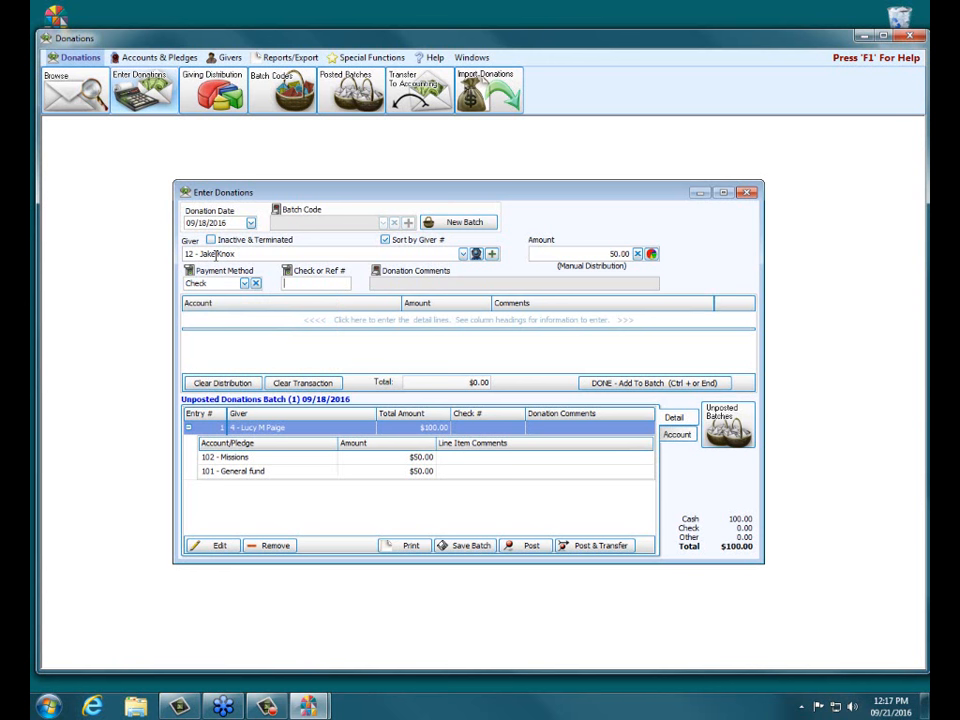
pyautogui.write('8974')
pyautogui.press('Tab')
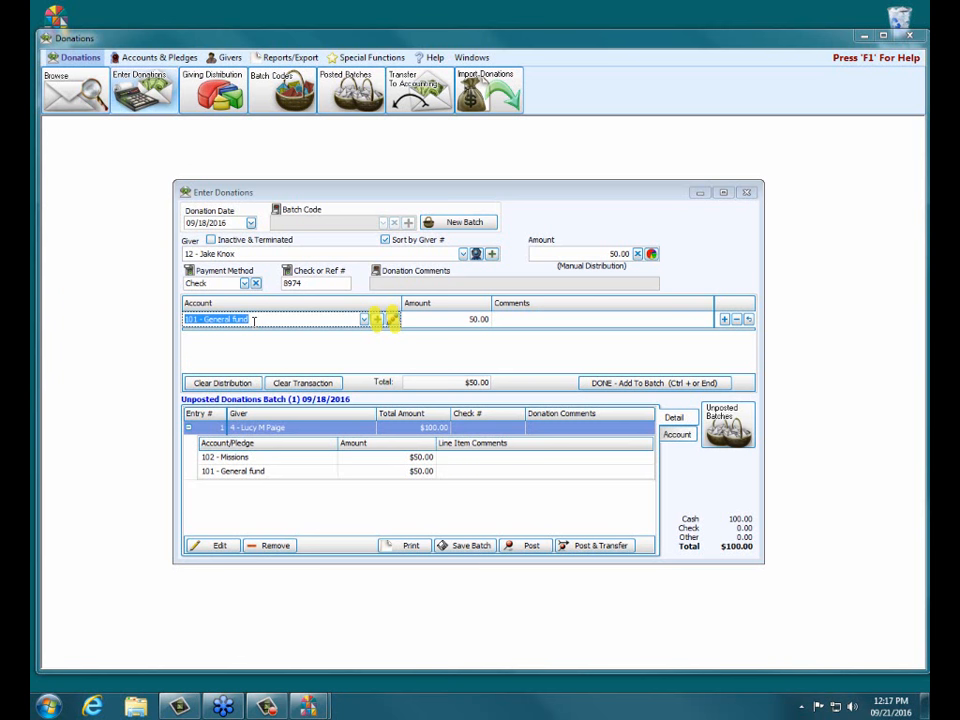
# Step: View the form for adding a giving account, close it unused and look through the existing account list
pyautogui.click(378, 319)
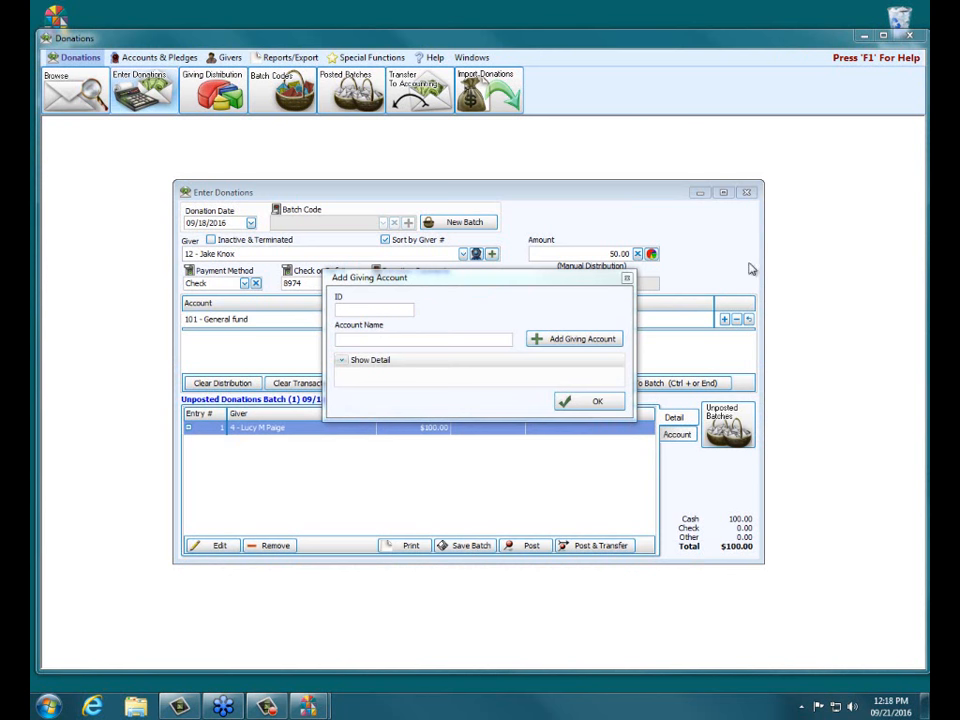
pyautogui.click(626, 278)
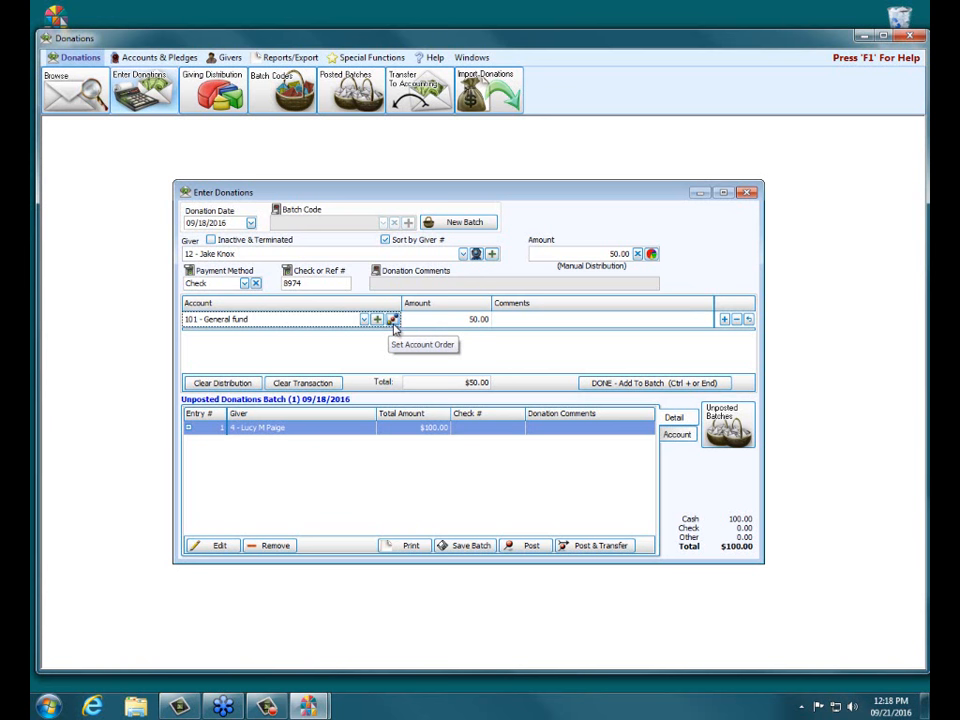
pyautogui.click(364, 319)
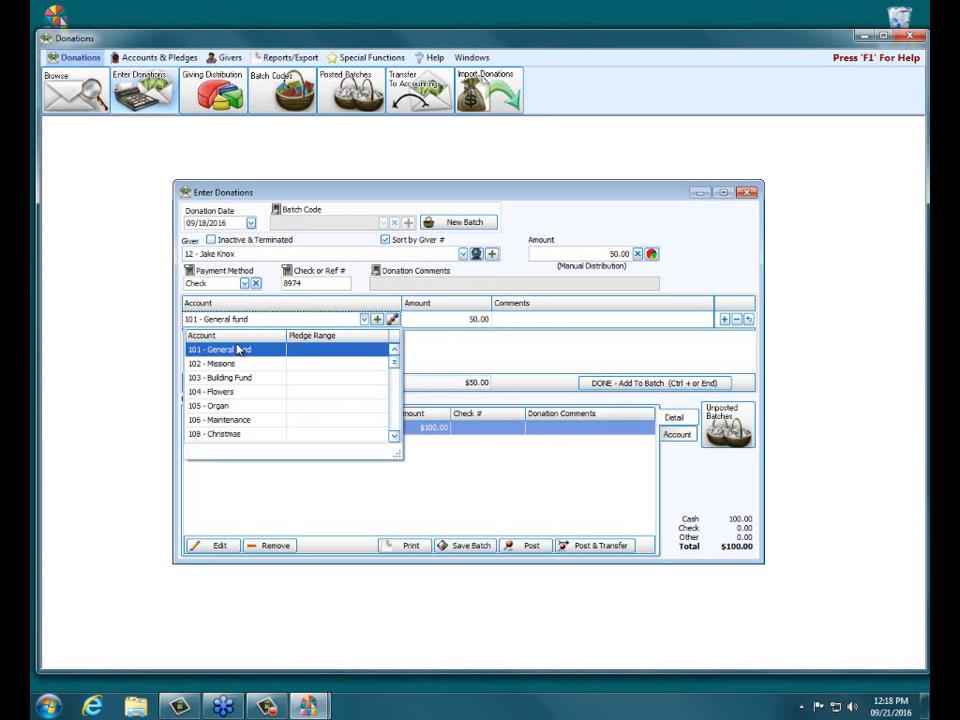
# Step: Move 103 - Building Fund to the top of the giving account order and close the ordering dialog
pyautogui.click(394, 320)
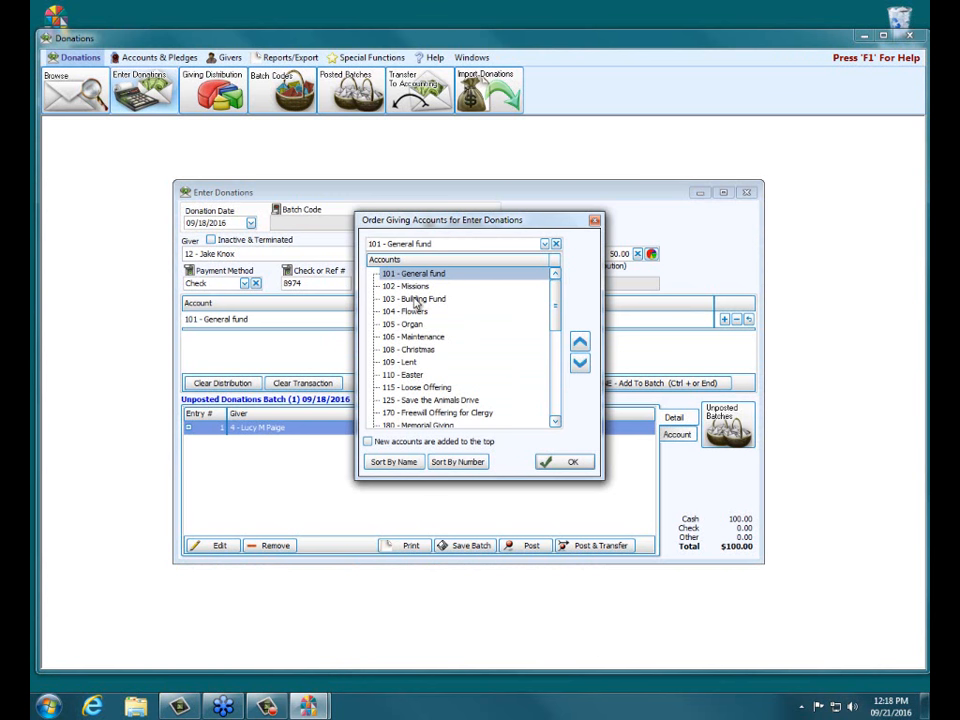
pyautogui.click(416, 299)
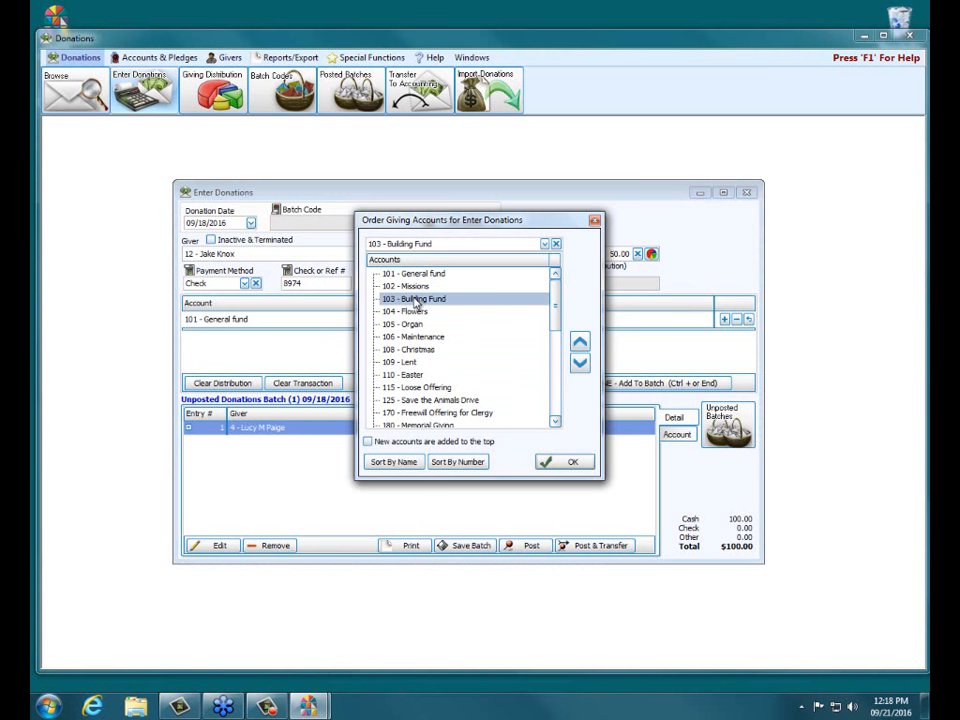
pyautogui.click(580, 342)
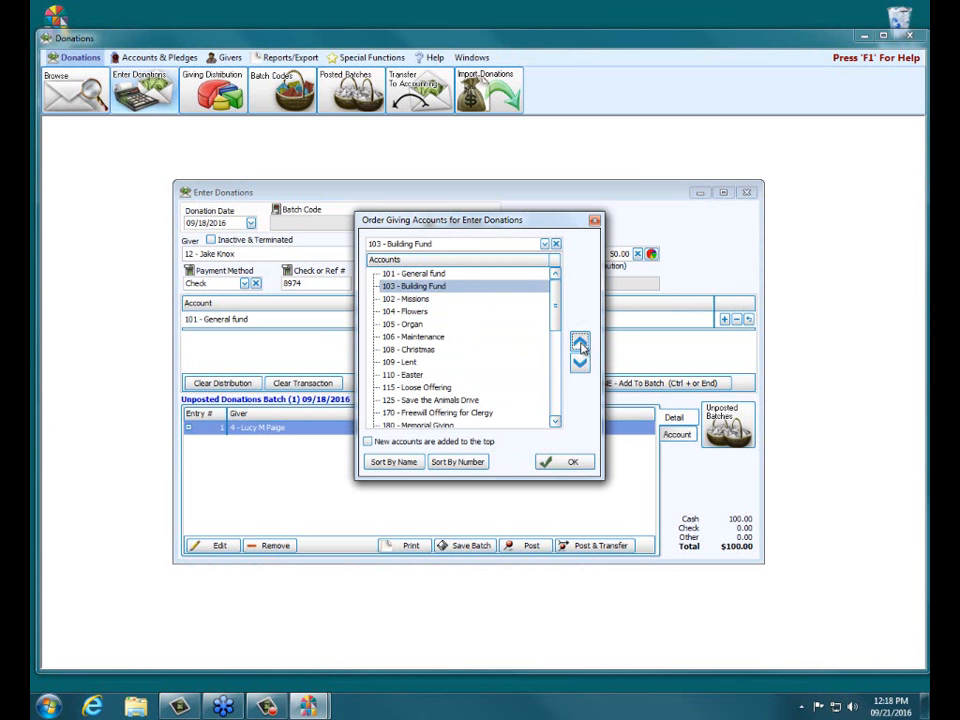
pyautogui.click(580, 342)
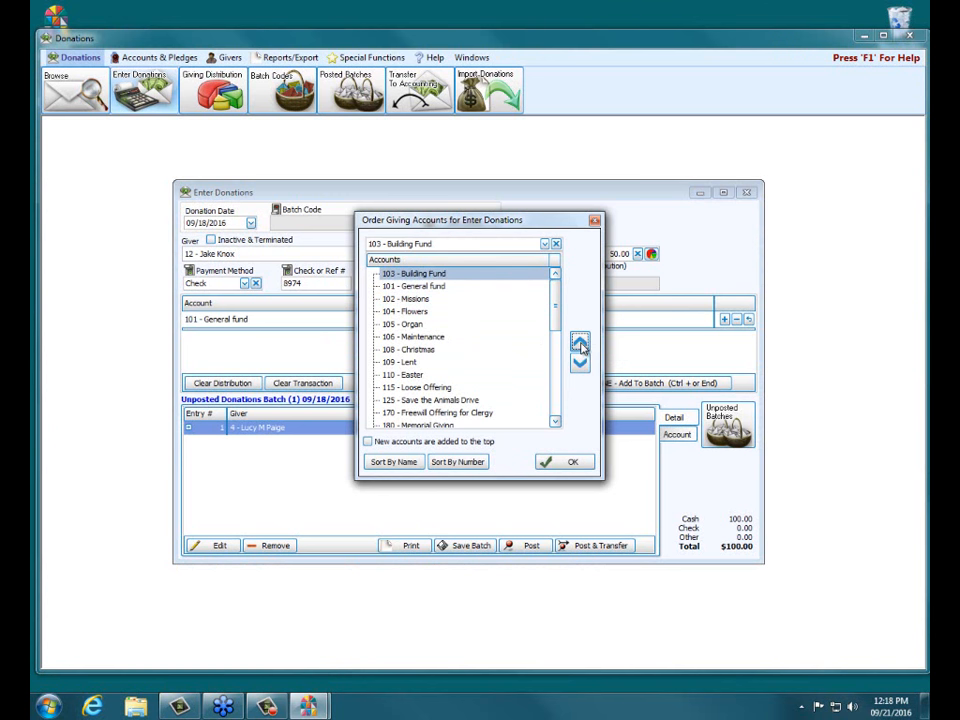
pyautogui.click(572, 462)
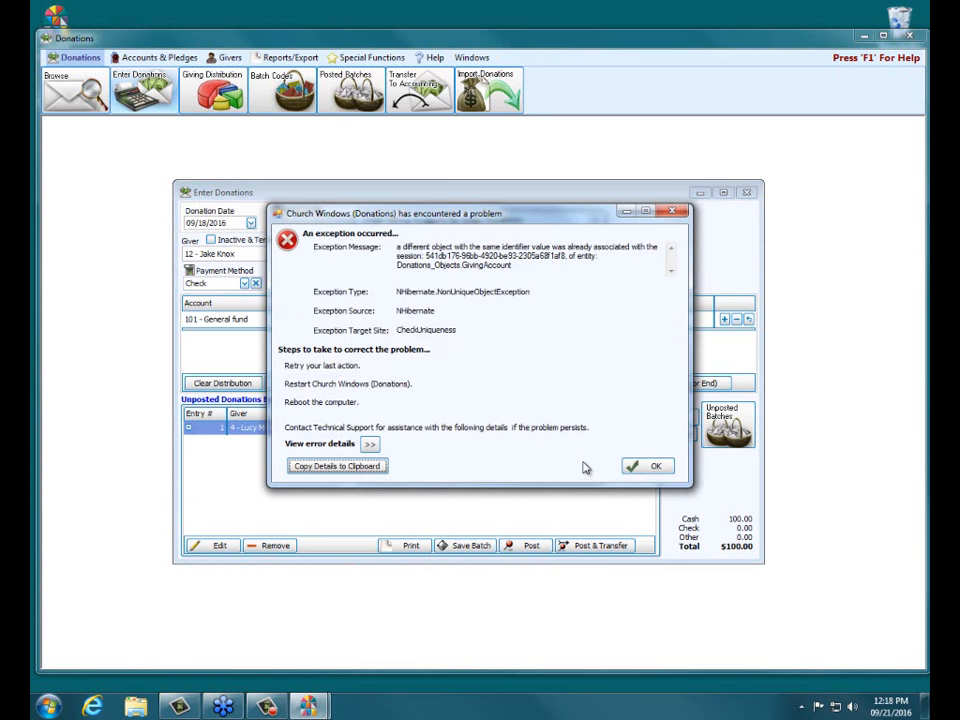
pyautogui.click(649, 471)
# Step: Assign the 50.00 check donation to the 103 - Building Fund account and add the donation to the batch
pyautogui.click(366, 318)
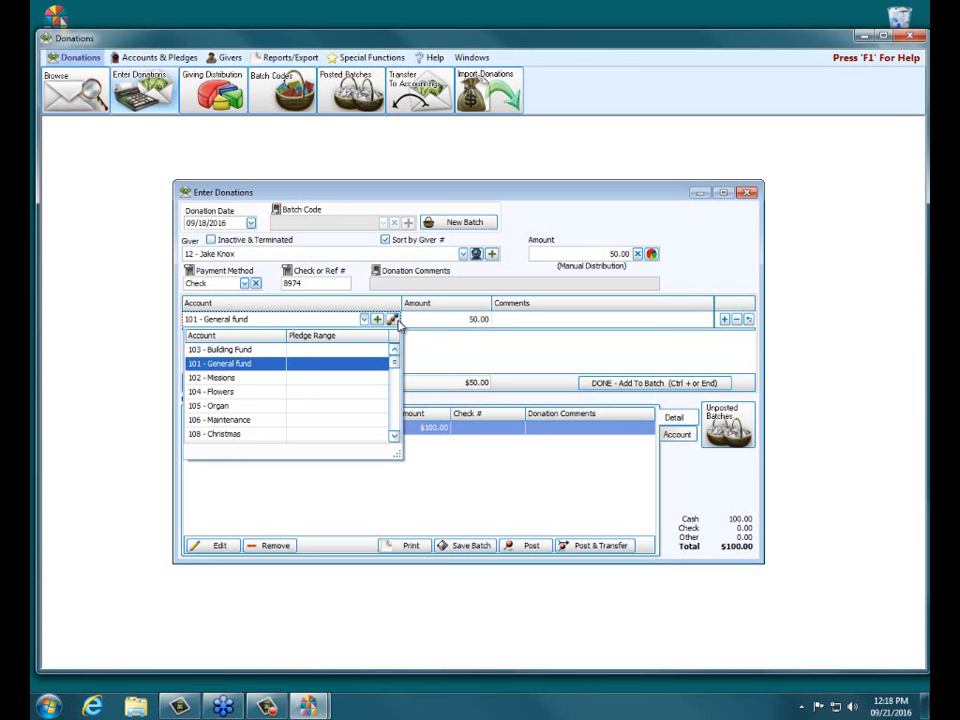
pyautogui.click(455, 352)
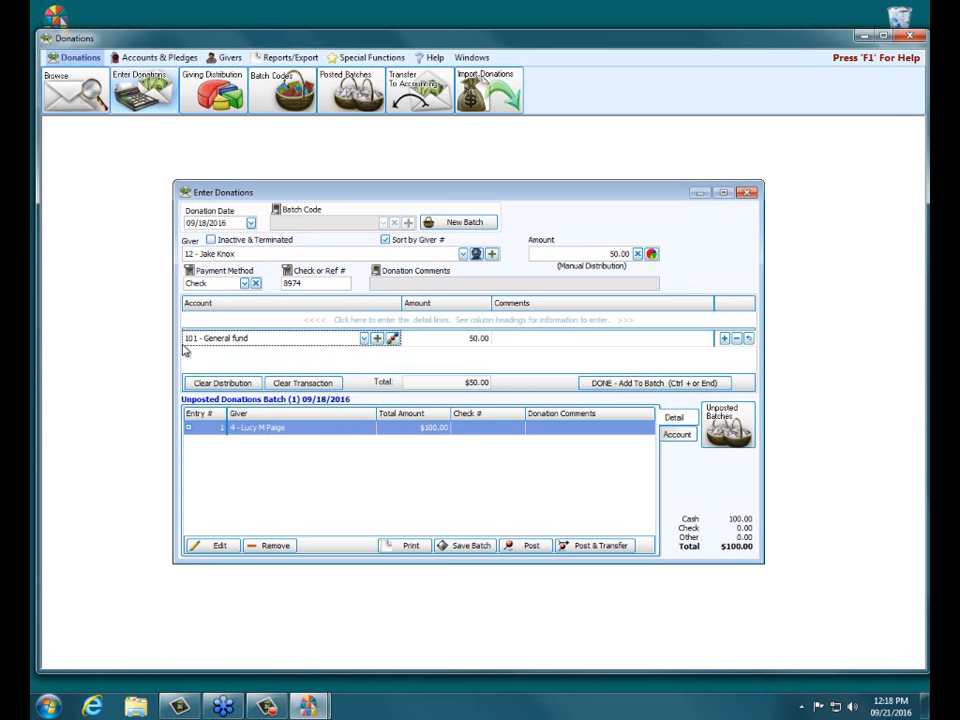
pyautogui.click(364, 339)
pyautogui.click(253, 369)
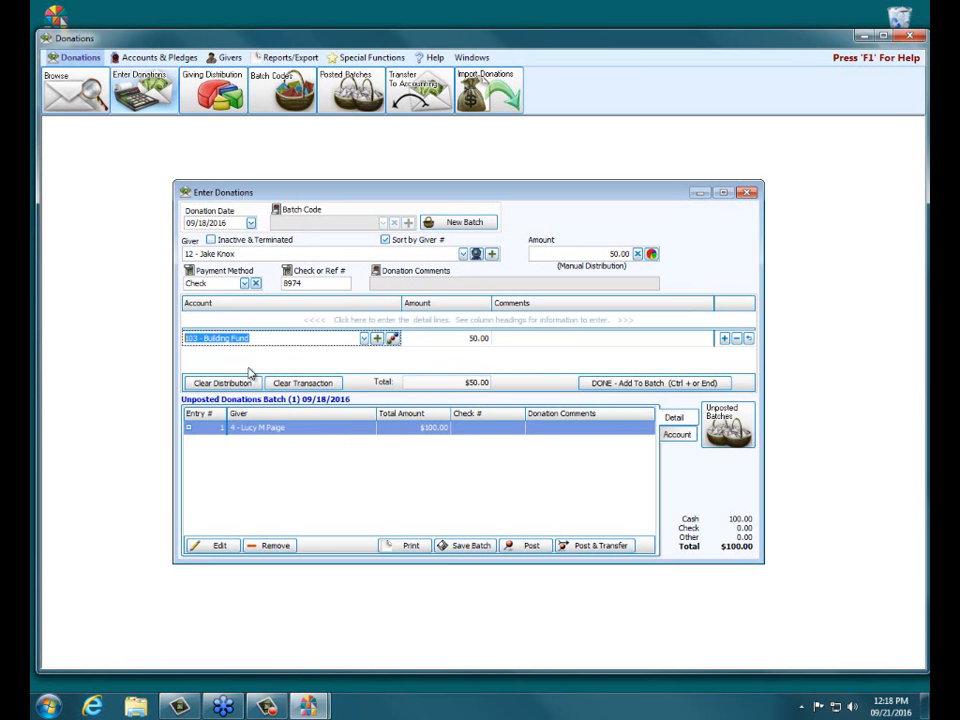
pyautogui.click(641, 386)
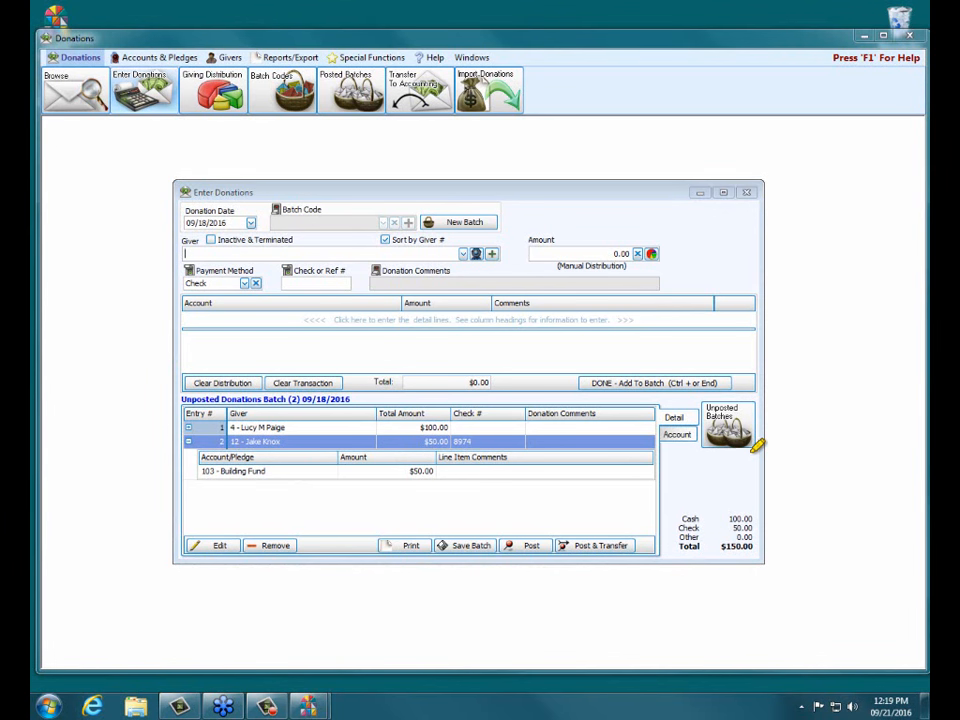
# Step: Examine the unposted batch's line items by giver, then by account for General fund, Missions and Building Fund, and return to the detail view
pyautogui.moveTo(663, 417)
pyautogui.mouseDown()
pyautogui.moveTo(687, 417)
pyautogui.moveTo(690, 434)
pyautogui.mouseUp()
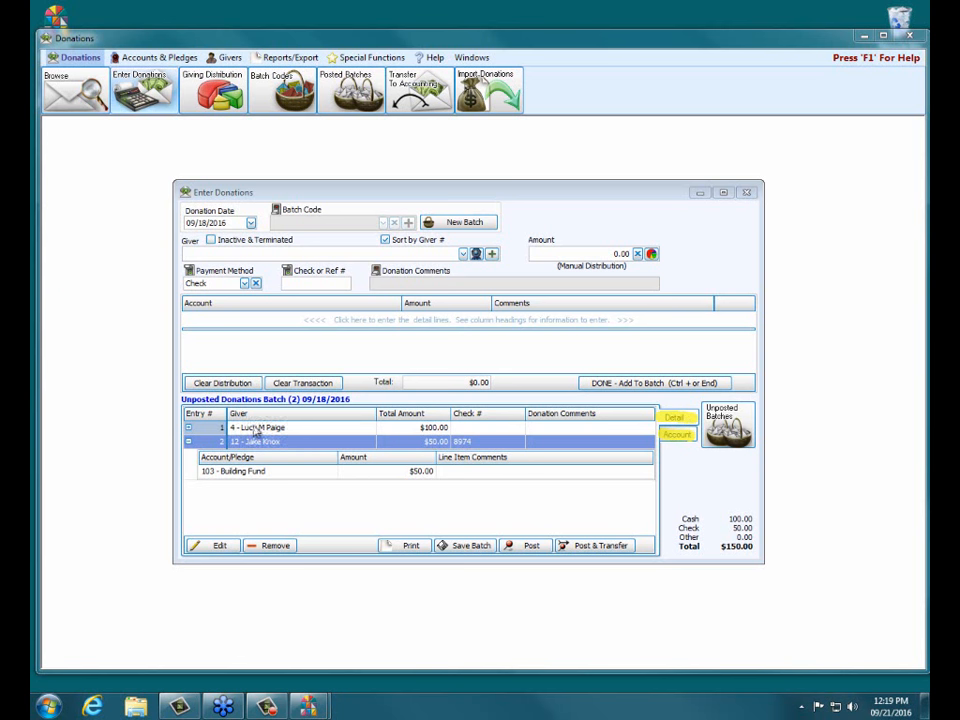
pyautogui.click(189, 428)
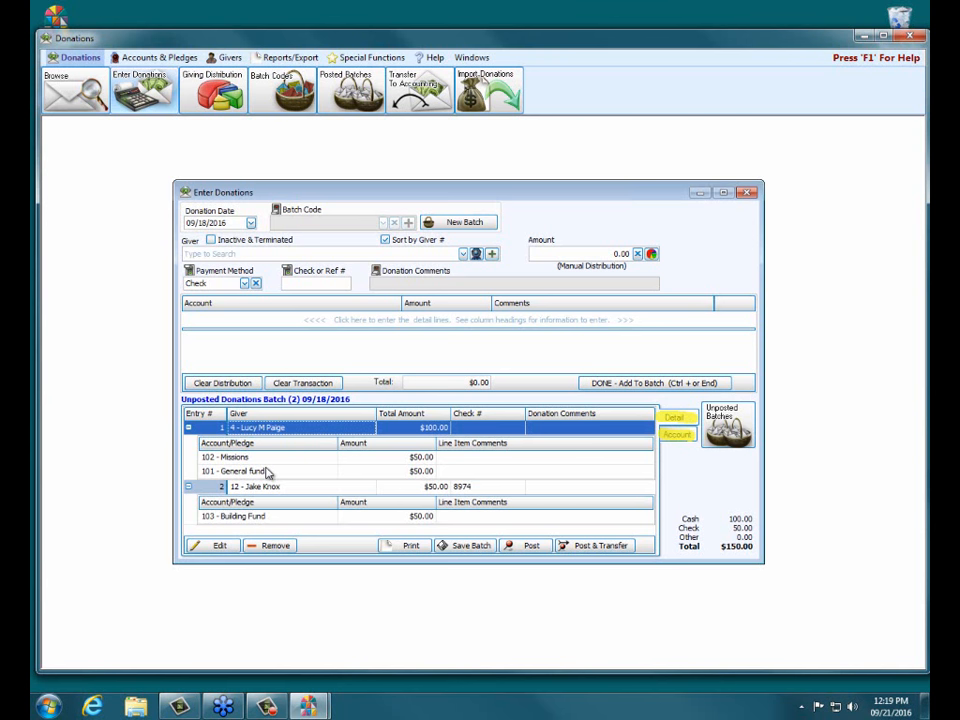
pyautogui.click(680, 437)
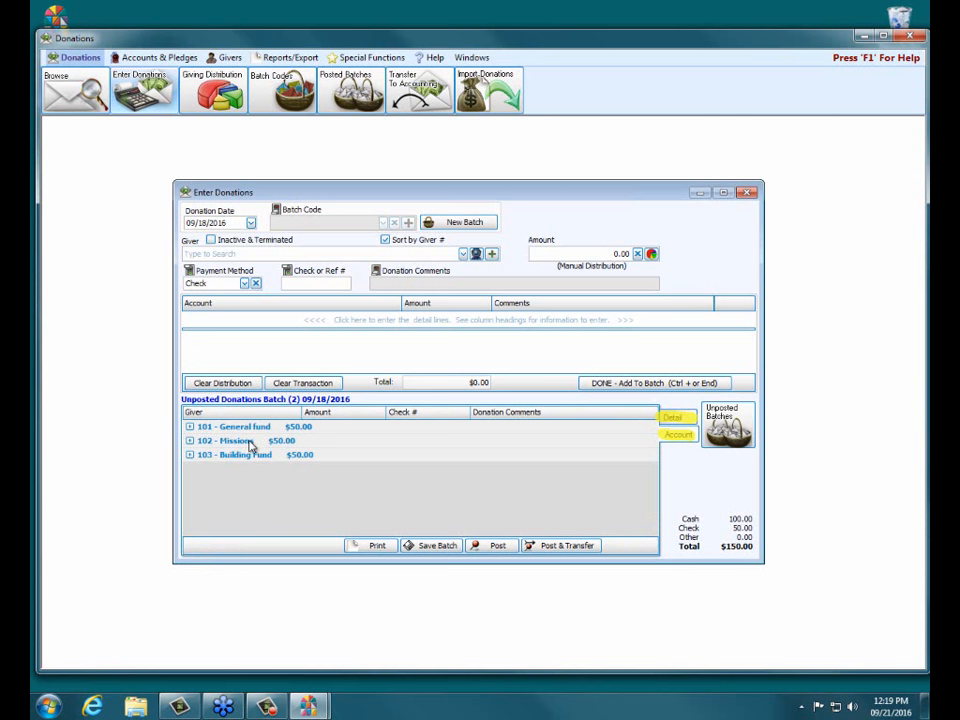
pyautogui.click(190, 455)
pyautogui.click(190, 455)
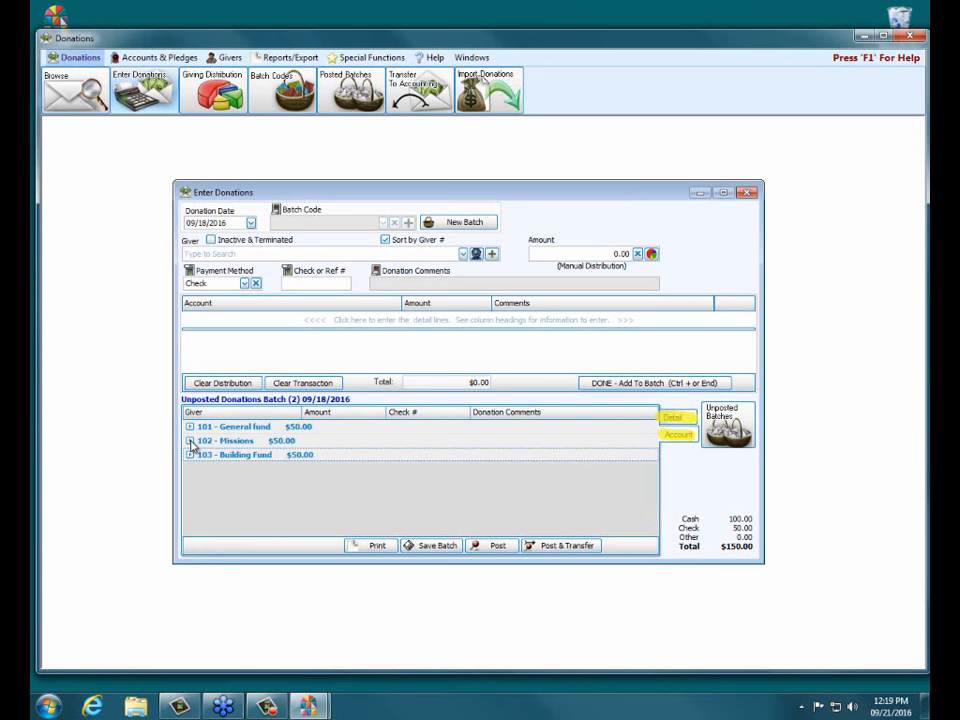
pyautogui.click(190, 441)
pyautogui.click(190, 441)
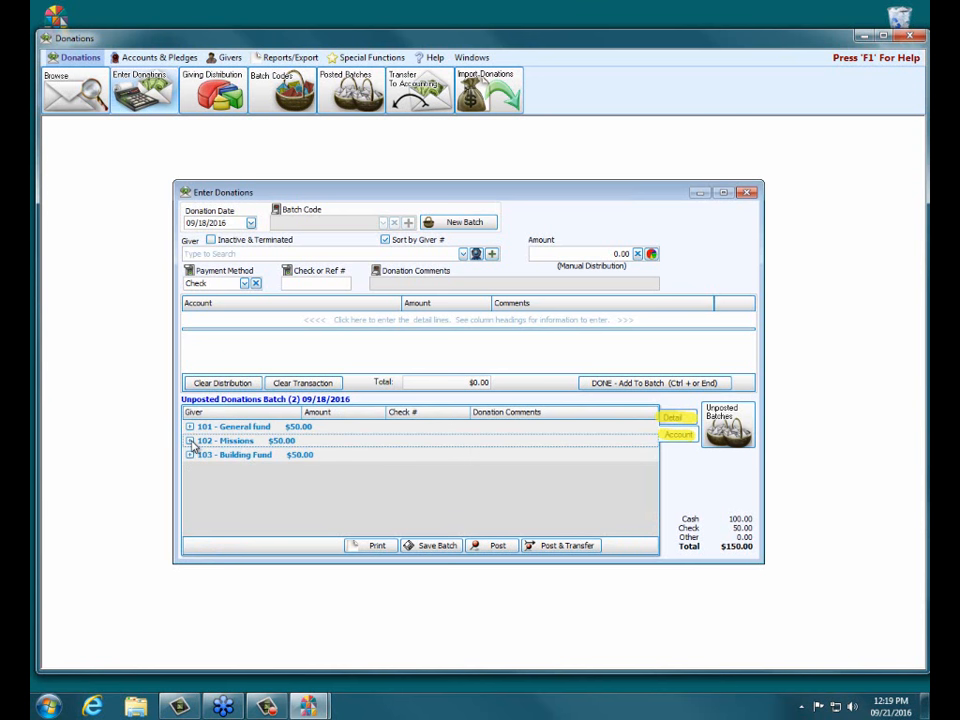
pyautogui.click(190, 441)
pyautogui.click(190, 427)
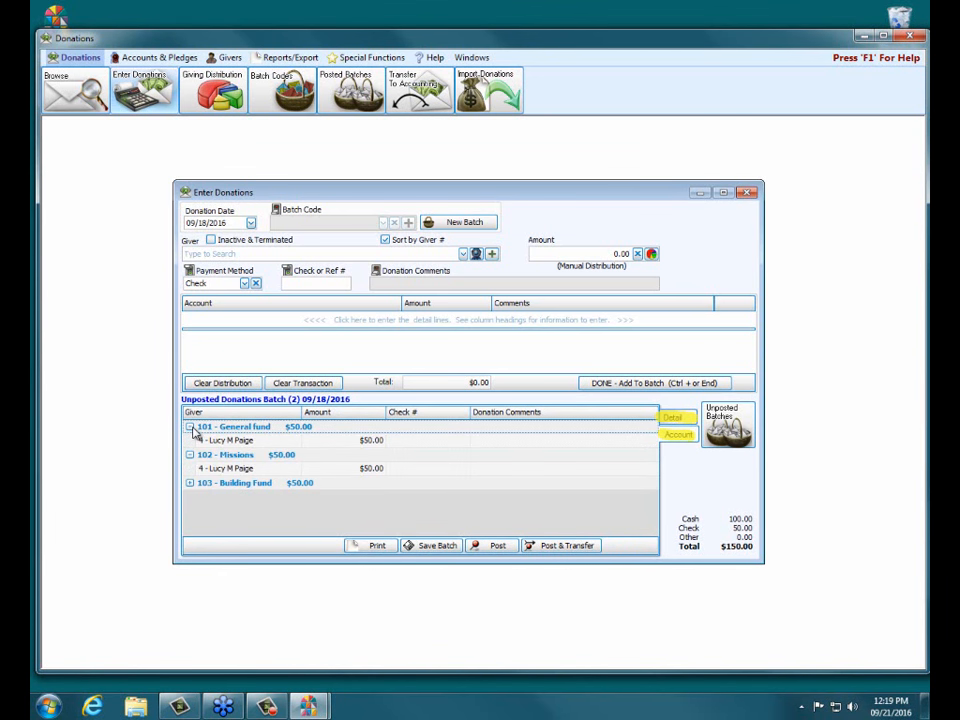
pyautogui.click(190, 427)
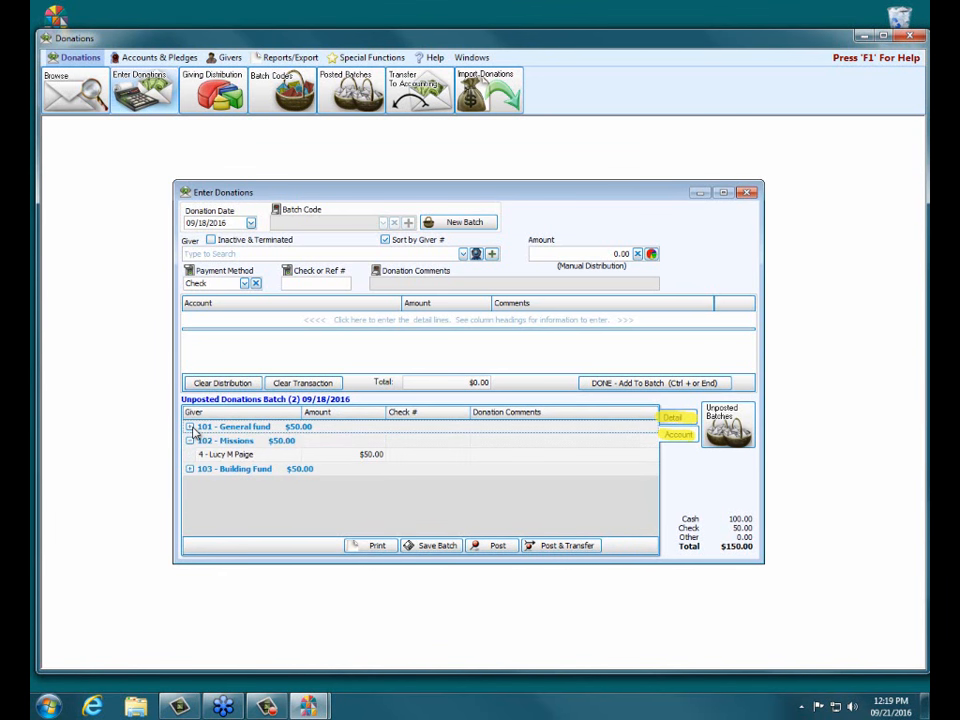
pyautogui.click(682, 421)
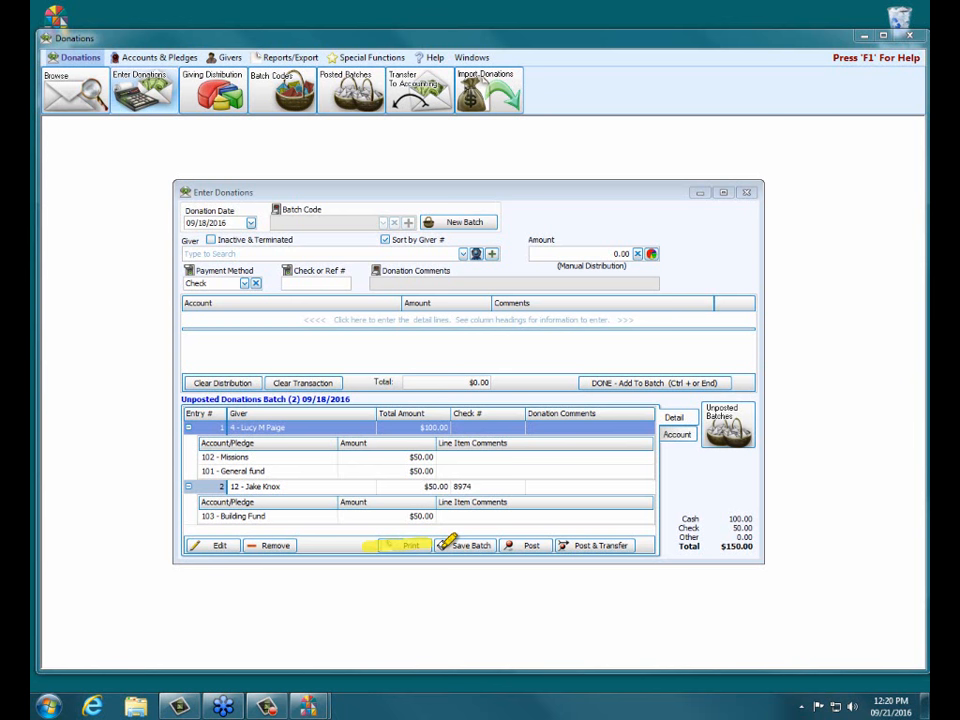
pyautogui.moveTo(447, 541); pyautogui.dragTo(497, 540)
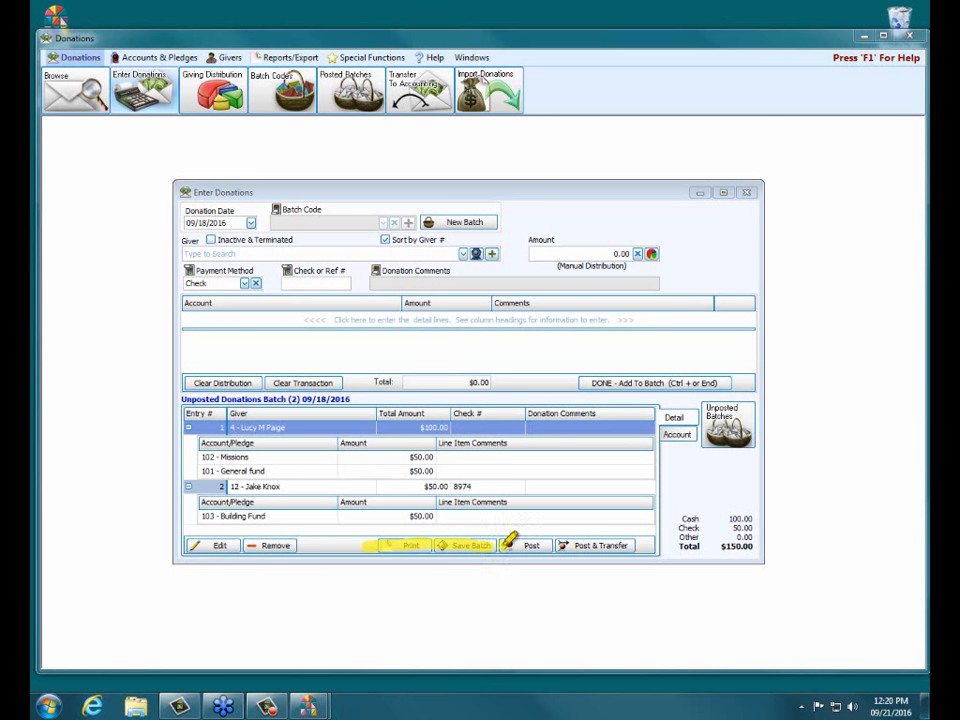
pyautogui.moveTo(524, 544); pyautogui.dragTo(558, 545)
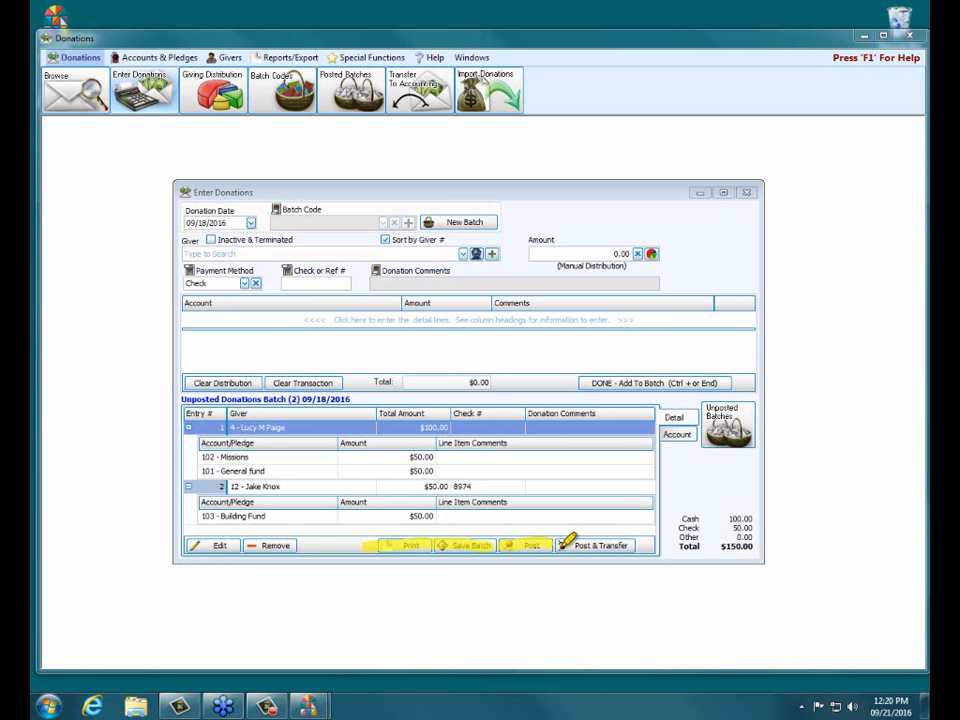
pyautogui.moveTo(561, 546); pyautogui.dragTo(634, 546)
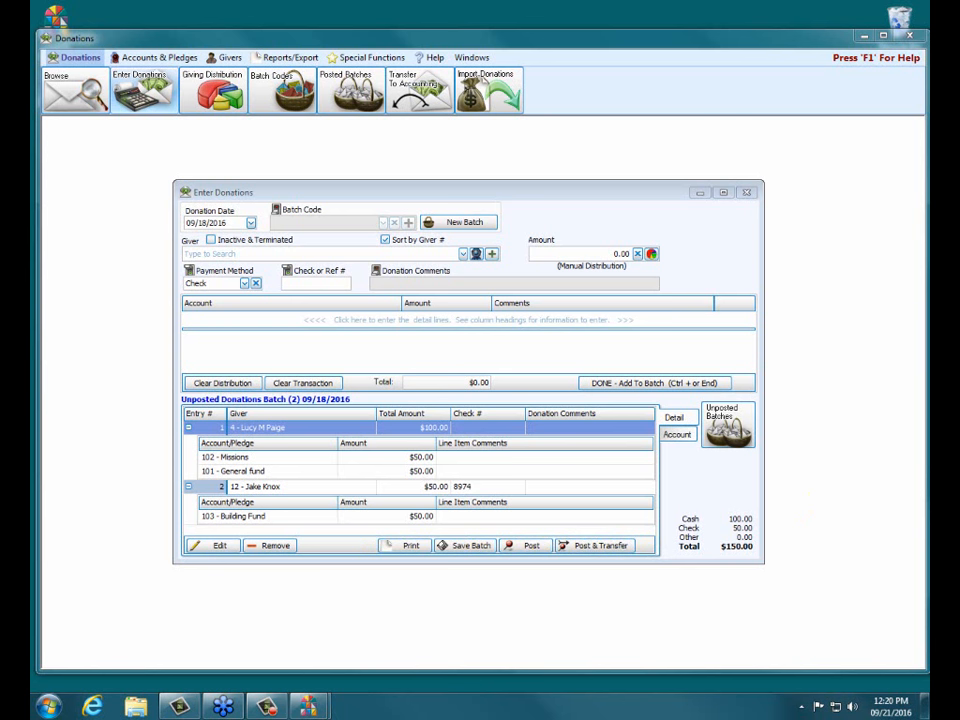
pyautogui.moveTo(197, 418); pyautogui.dragTo(300, 420)
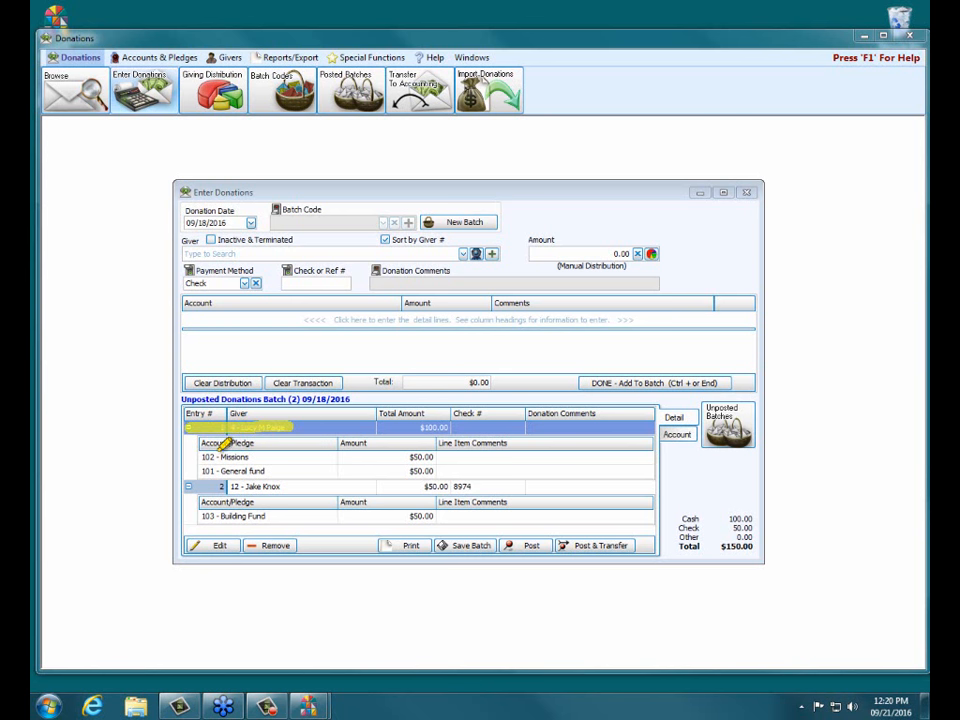
pyautogui.moveTo(205, 453); pyautogui.dragTo(257, 451)
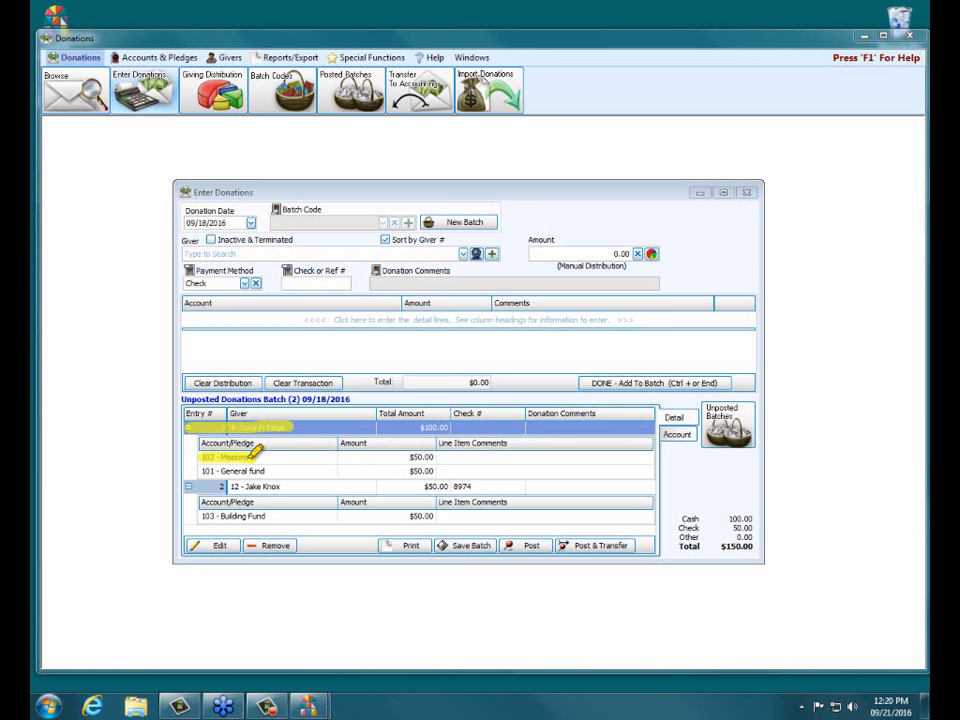
pyautogui.moveTo(186, 408)
pyautogui.mouseDown()
pyautogui.moveTo(167, 418)
pyautogui.moveTo(161, 450)
pyautogui.moveTo(181, 520)
pyautogui.mouseUp()
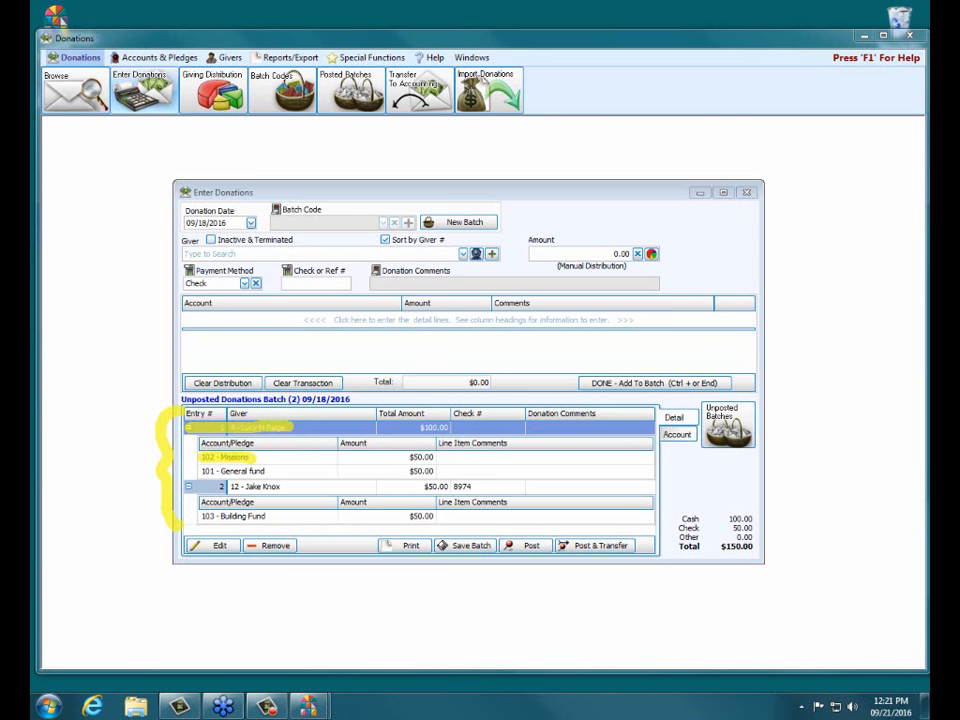
pyautogui.press('Escape')
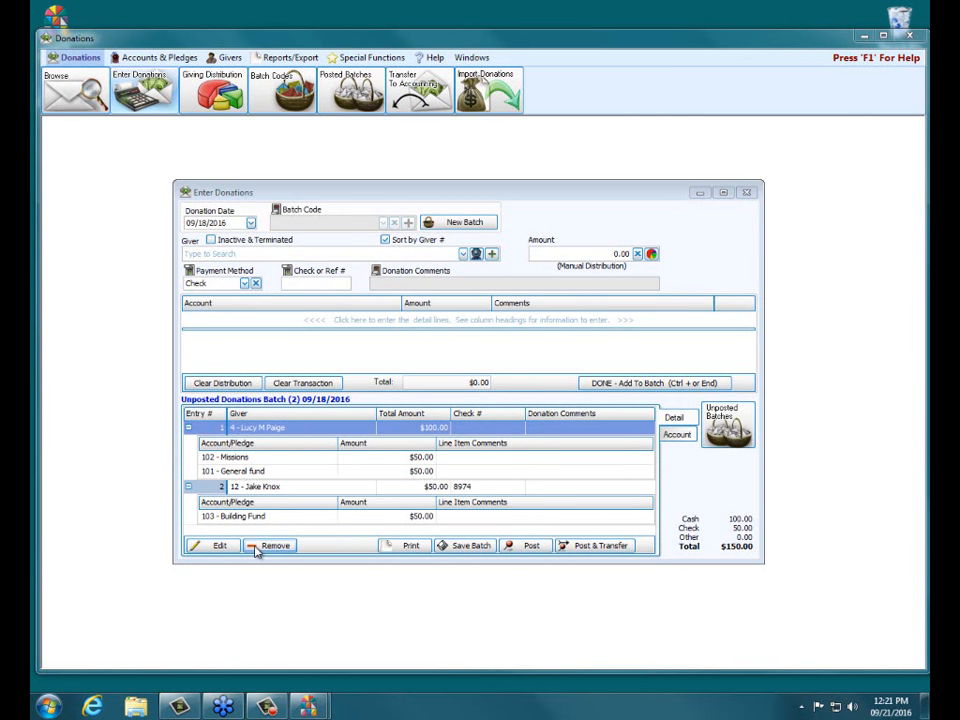
# Step: Edit the 100.00 cash donation in the batch, replacing its Missions account with 104 - Flowers, and add it back to the batch
pyautogui.click(203, 430)
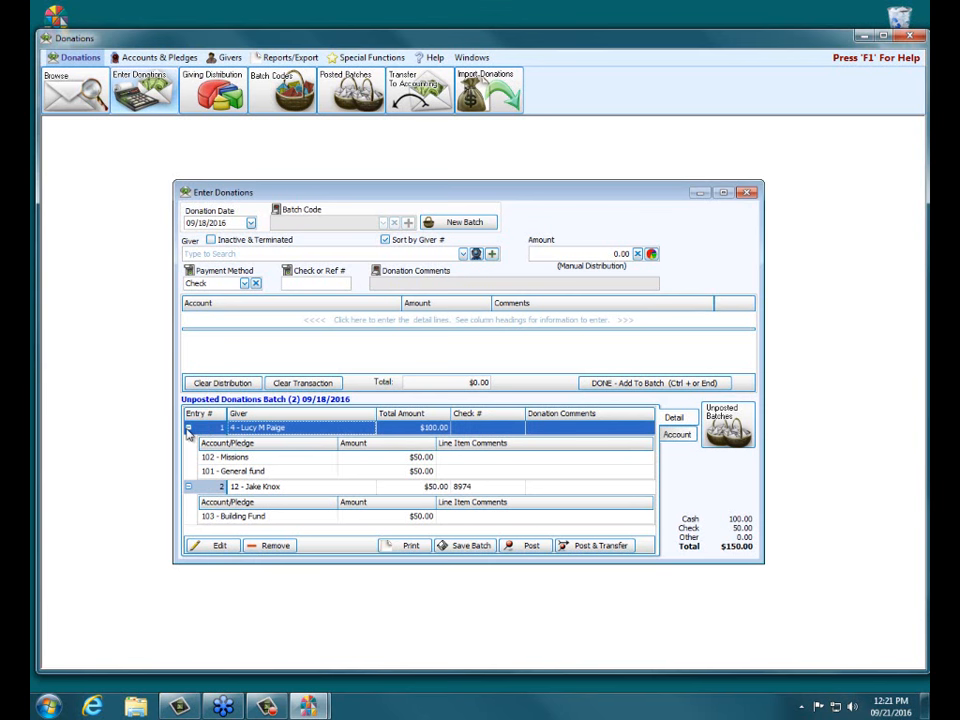
pyautogui.click(212, 546)
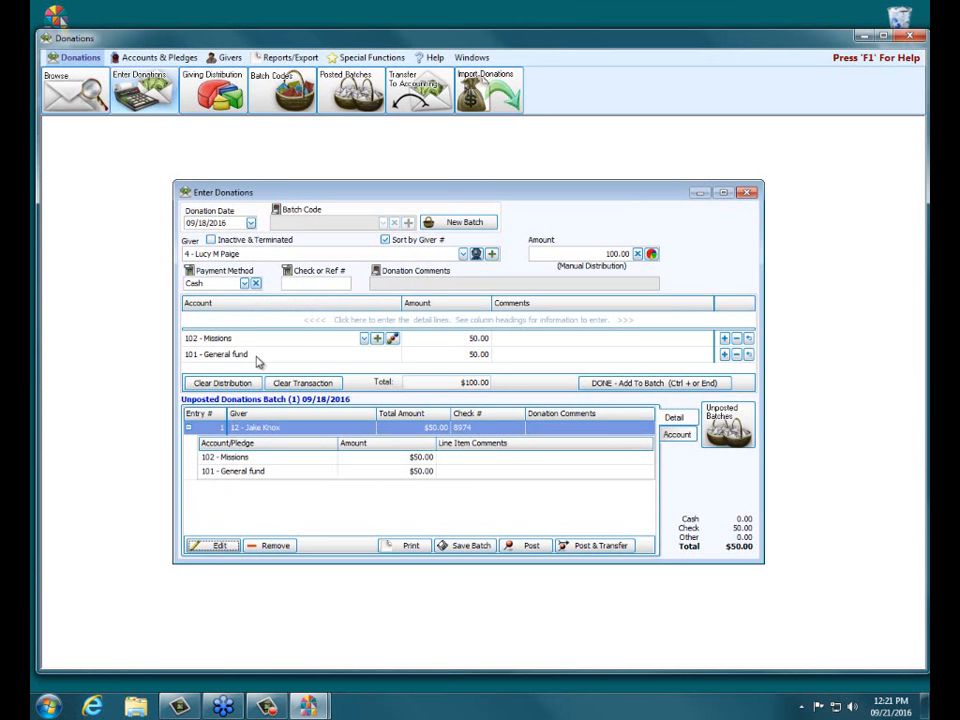
pyautogui.click(364, 338)
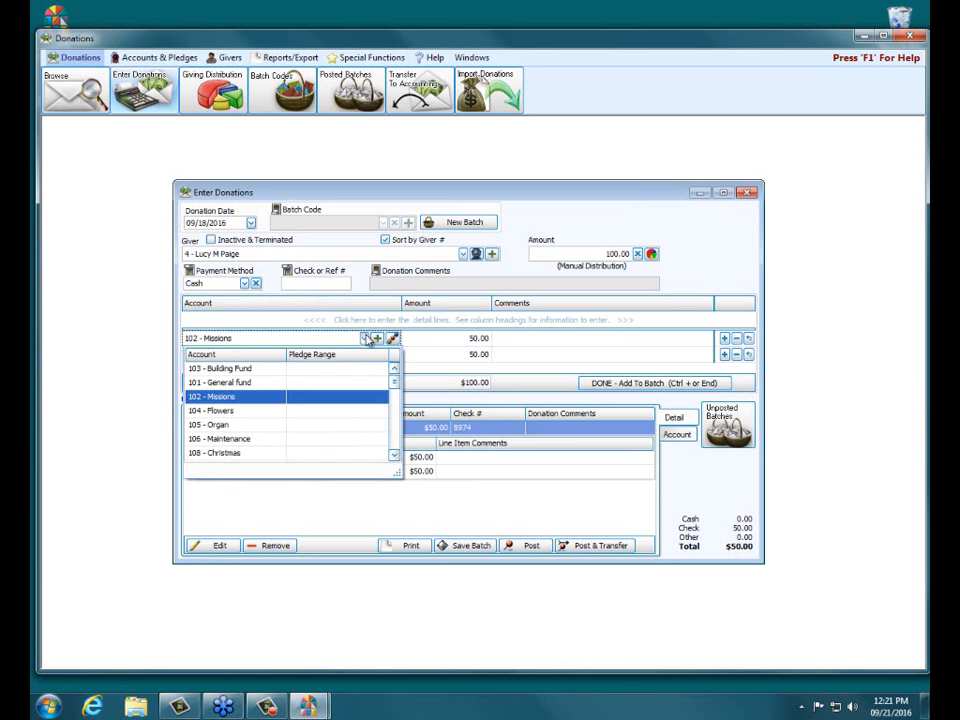
pyautogui.click(262, 411)
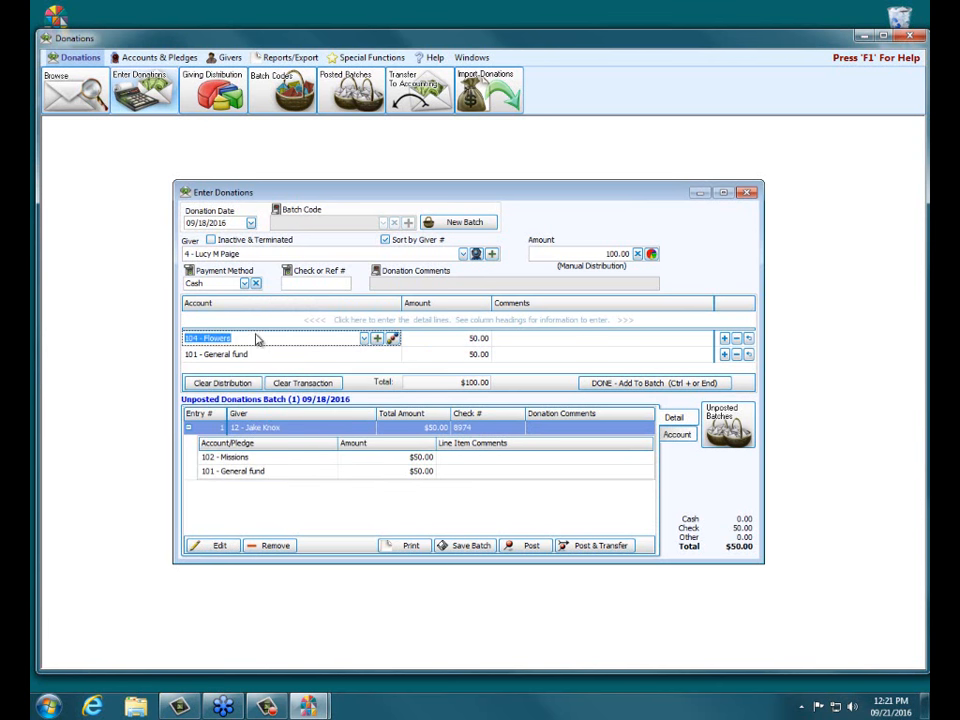
pyautogui.click(611, 384)
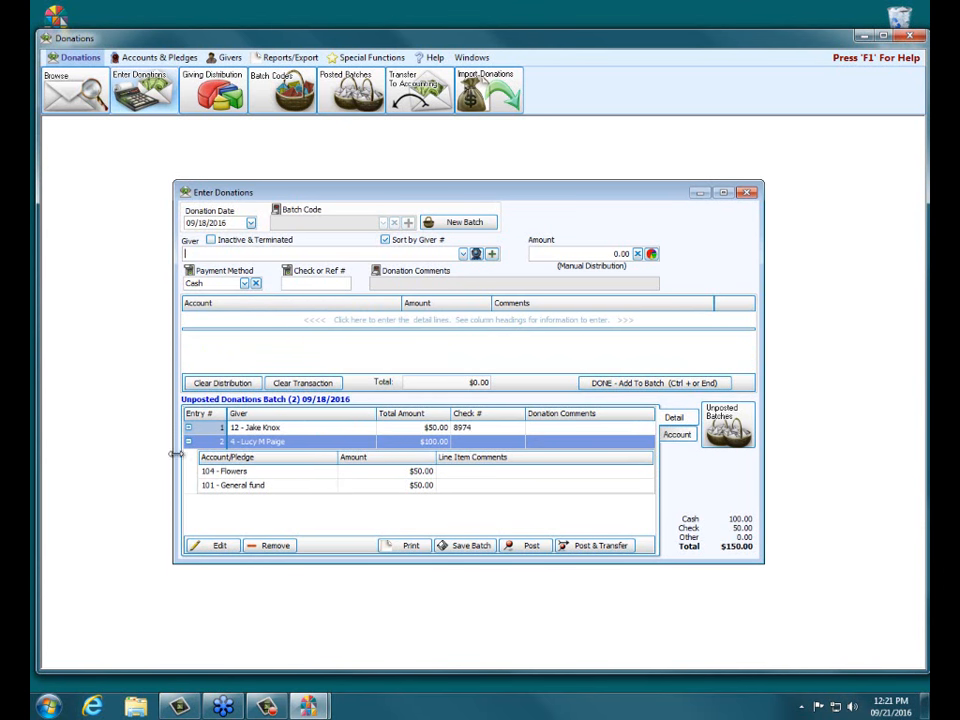
# Step: Remove the 50.00 donation with check number 8974 from the unposted batch and confirm its deletion
pyautogui.click(266, 429)
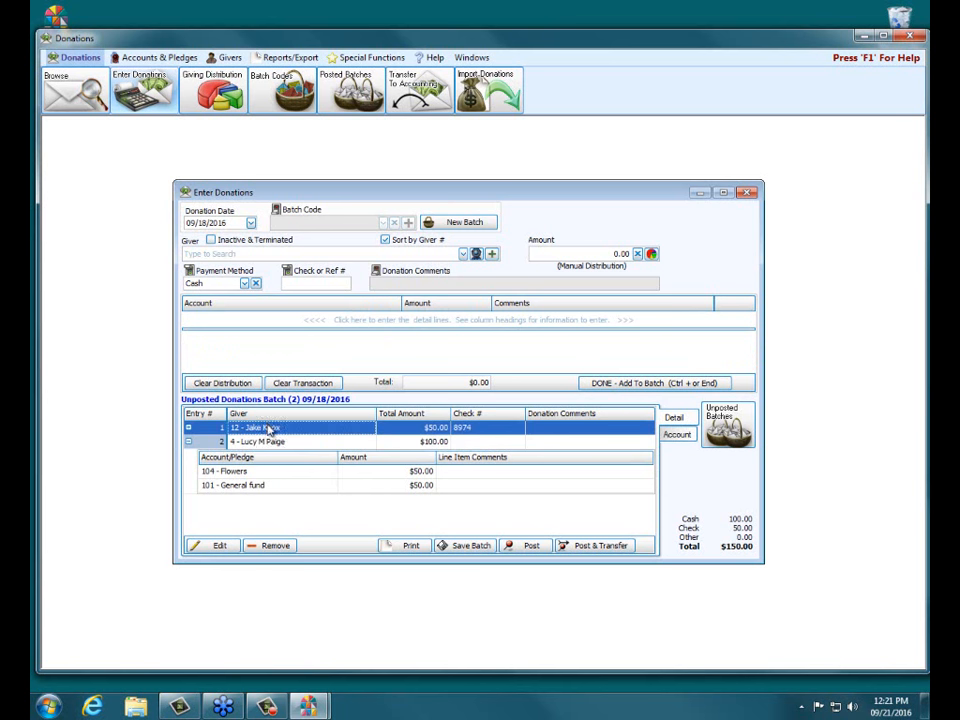
pyautogui.click(274, 546)
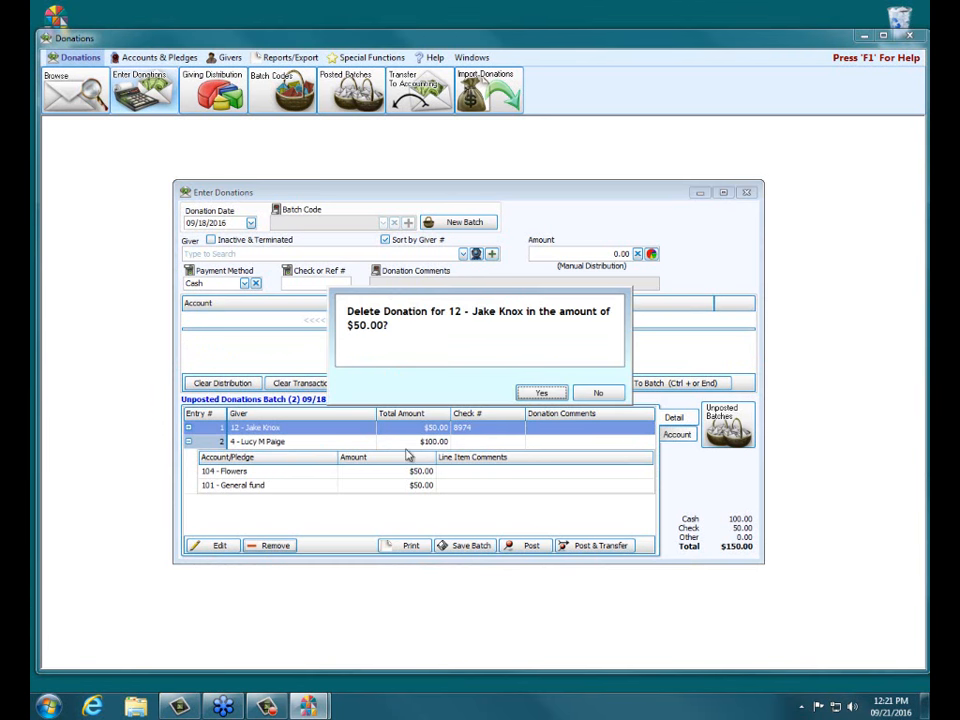
pyautogui.click(538, 393)
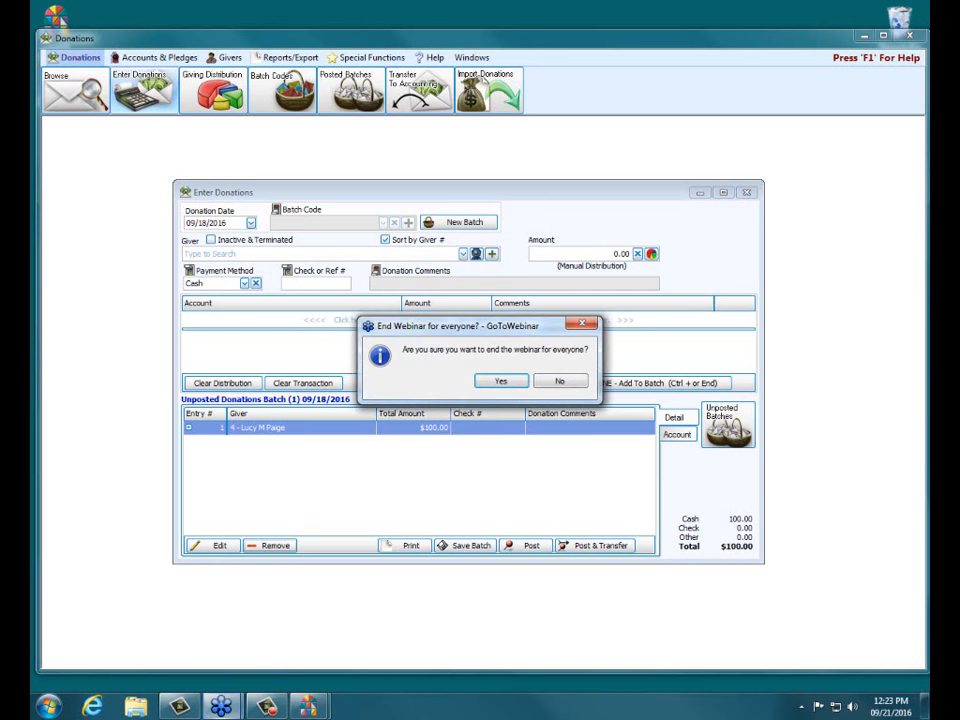
pyautogui.click(510, 385)
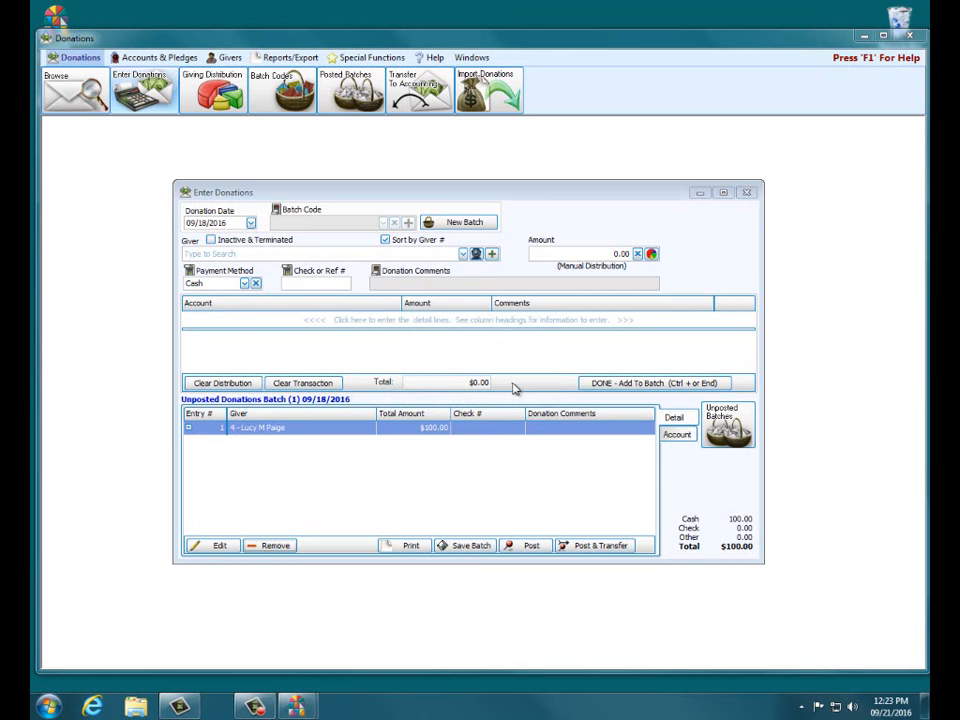